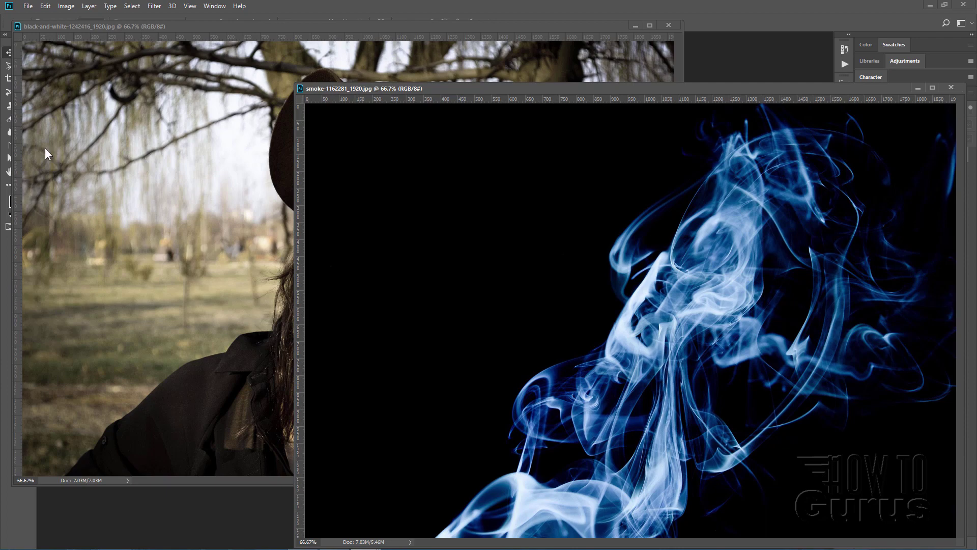
Create a new 7 x 5 inch landscape document at 300 pixels/inch in RGB Color with a white background.
click(28, 8)
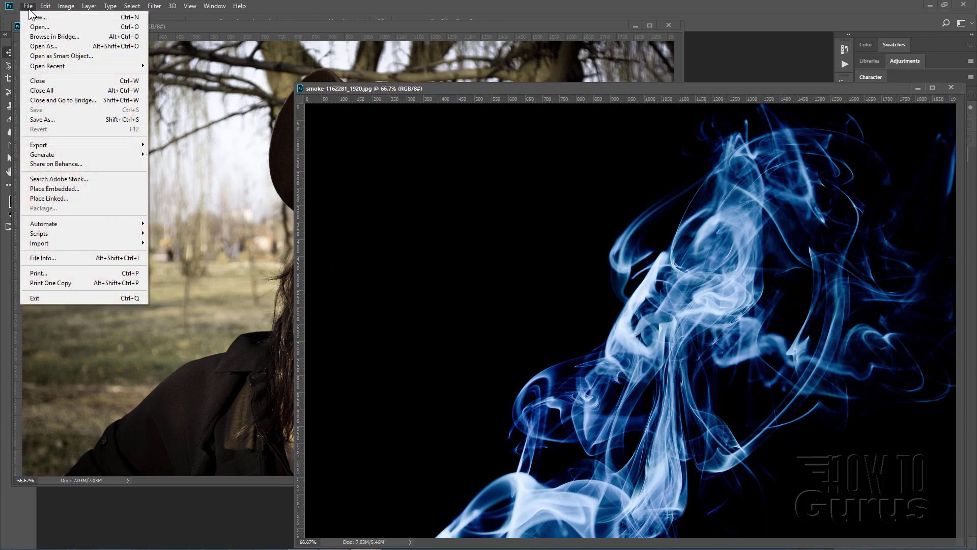
click(32, 15)
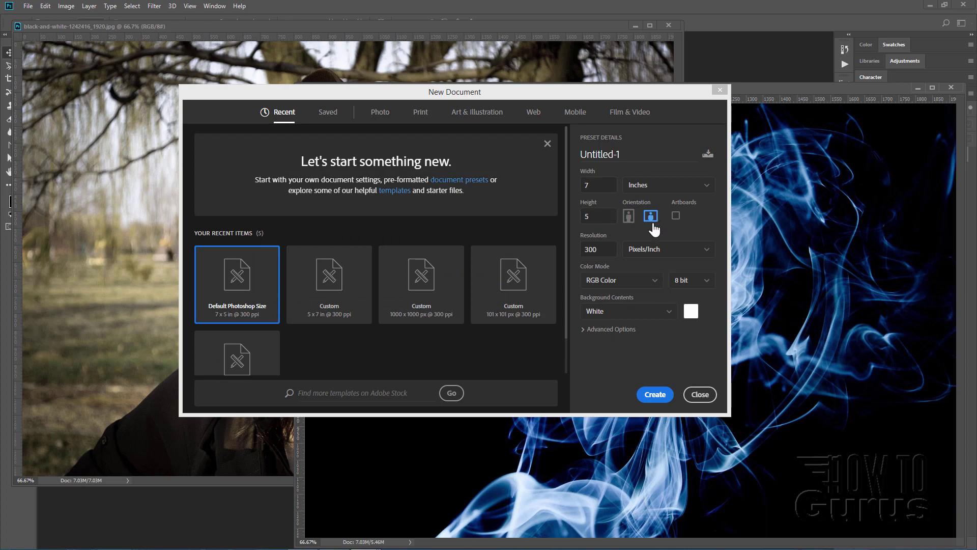
click(661, 391)
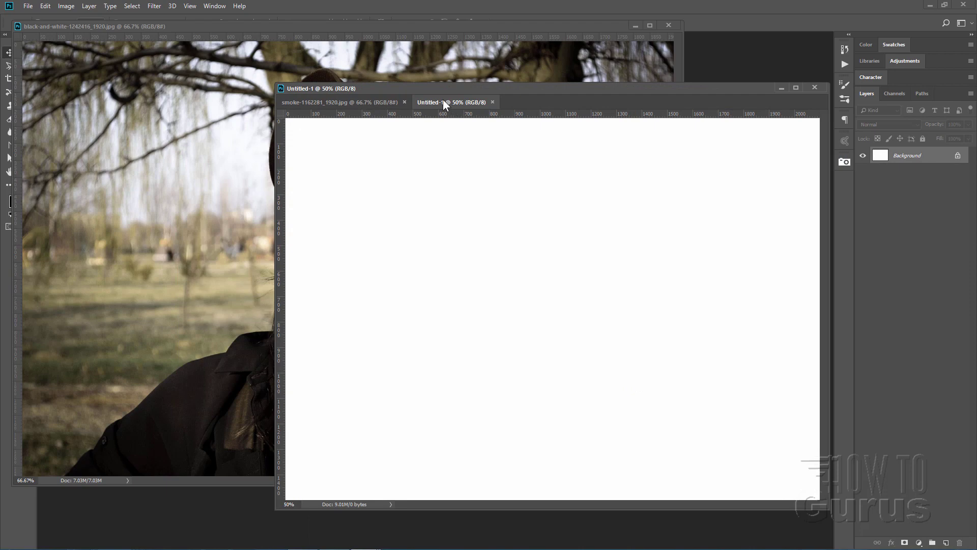
Arrange the documents with the smoke image minimized, Untitled-1 docked behind, and the portrait window floating in front.
drag(442, 101, 190, 48)
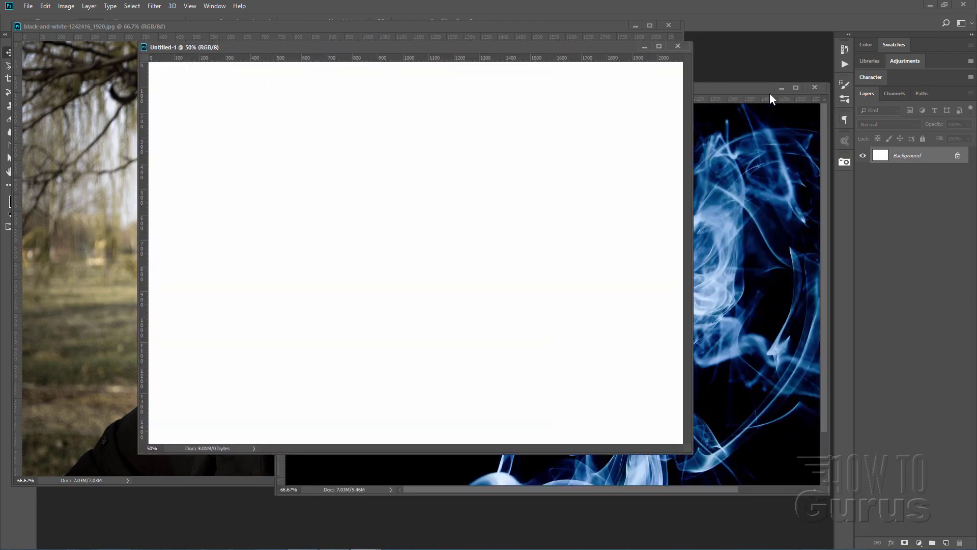
click(781, 87)
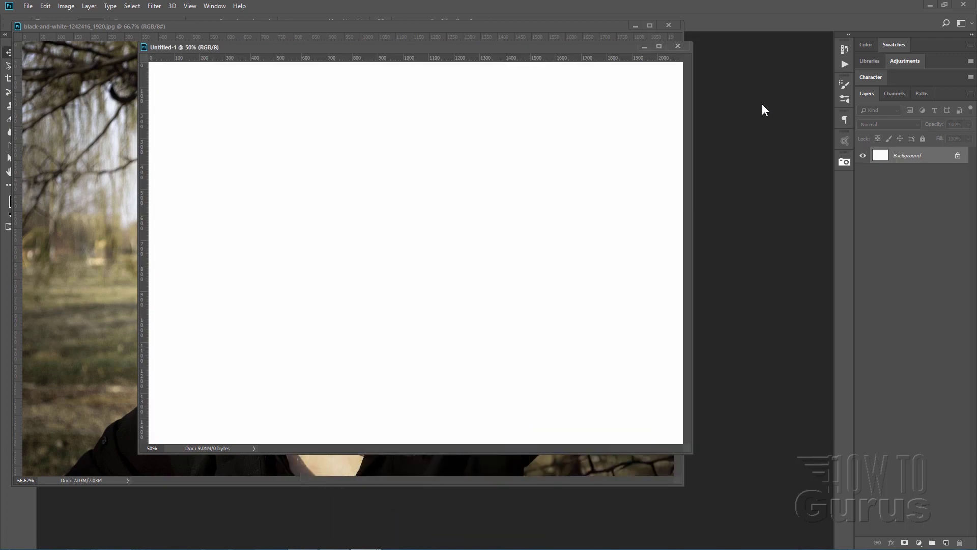
drag(415, 49, 748, 36)
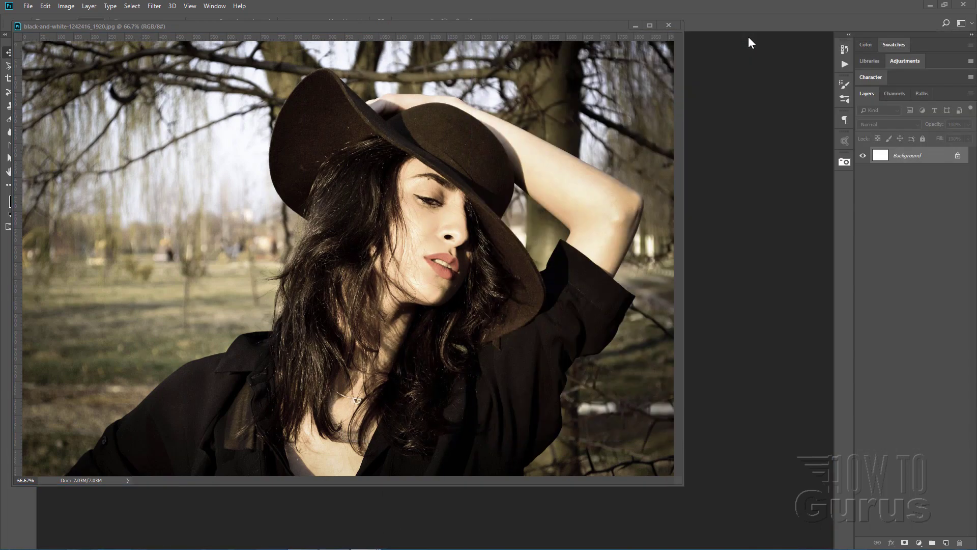
drag(397, 31, 472, 60)
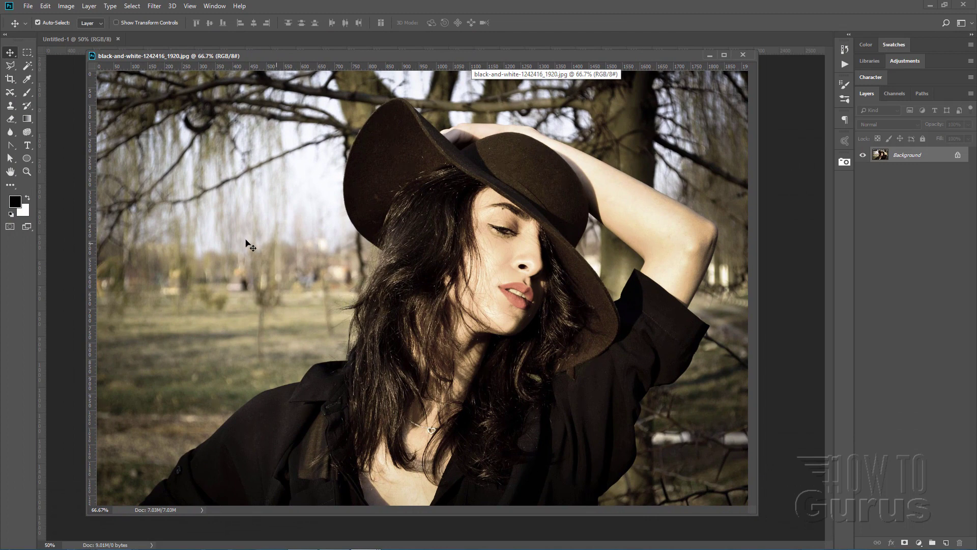
Open the portrait in Select and Mask and outline the woman's hat, head, hair and collar with the Polygonal Lasso.
click(130, 7)
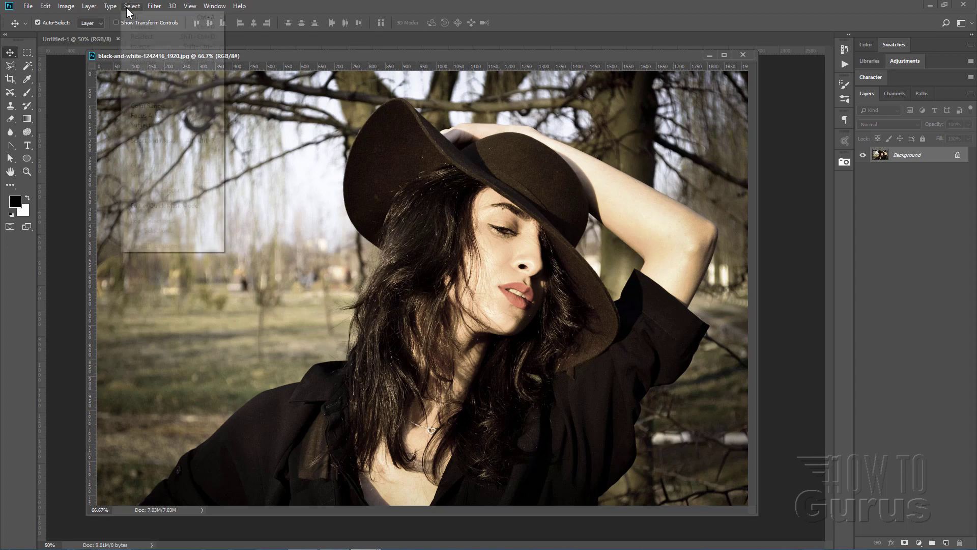
click(155, 141)
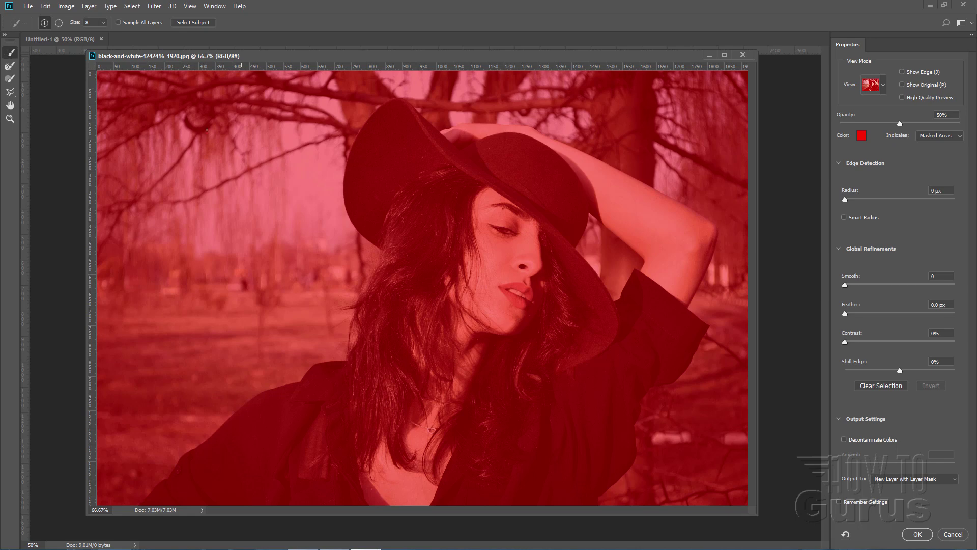
click(10, 93)
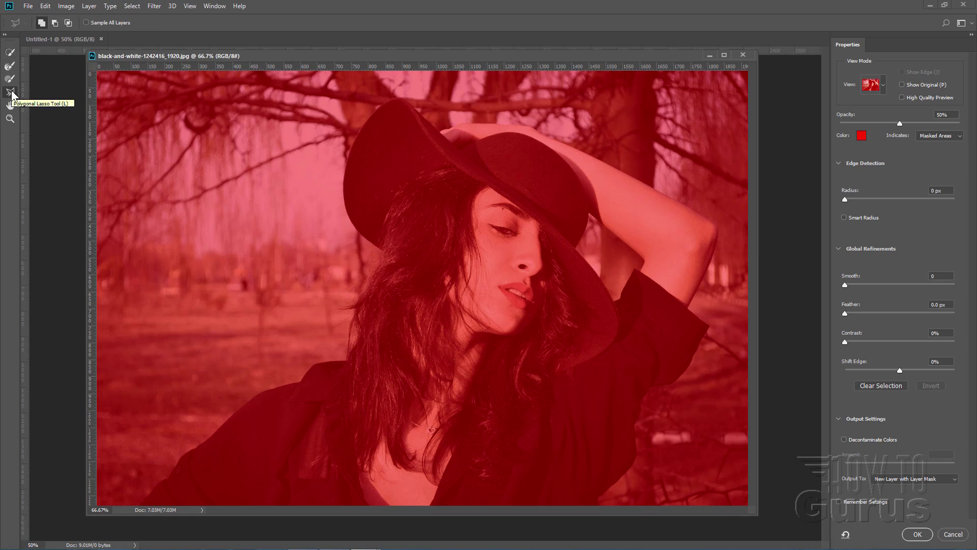
right_click(10, 92)
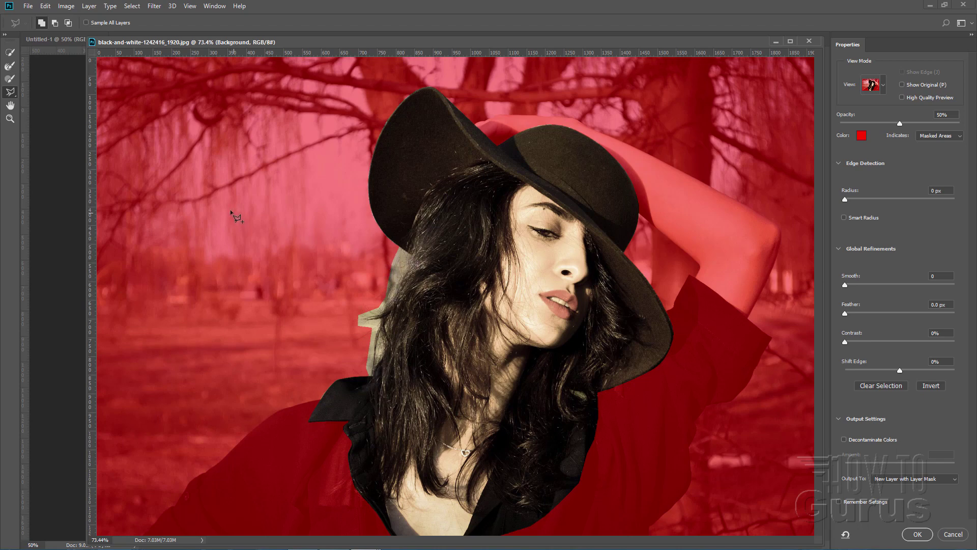
Refine the loose hair edge beneath the hat brim with Smart Radius enabled and output the selection as a new layer with layer mask.
click(9, 68)
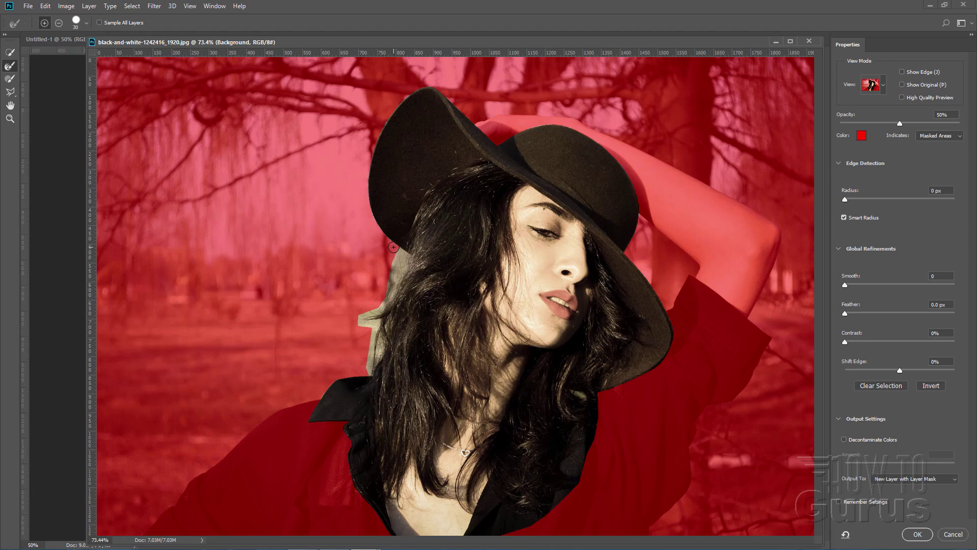
mouse_move(407, 258)
mouse_down()
mouse_move(400, 289)
mouse_move(387, 267)
mouse_move(389, 338)
mouse_move(380, 290)
mouse_move(372, 332)
mouse_move(355, 308)
mouse_move(375, 317)
mouse_move(367, 351)
mouse_move(353, 323)
mouse_move(369, 347)
mouse_move(364, 329)
mouse_move(377, 325)
mouse_move(374, 343)
mouse_move(366, 335)
mouse_move(380, 355)
mouse_move(366, 340)
mouse_move(380, 345)
mouse_move(380, 354)
mouse_move(364, 348)
mouse_move(371, 370)
mouse_up()
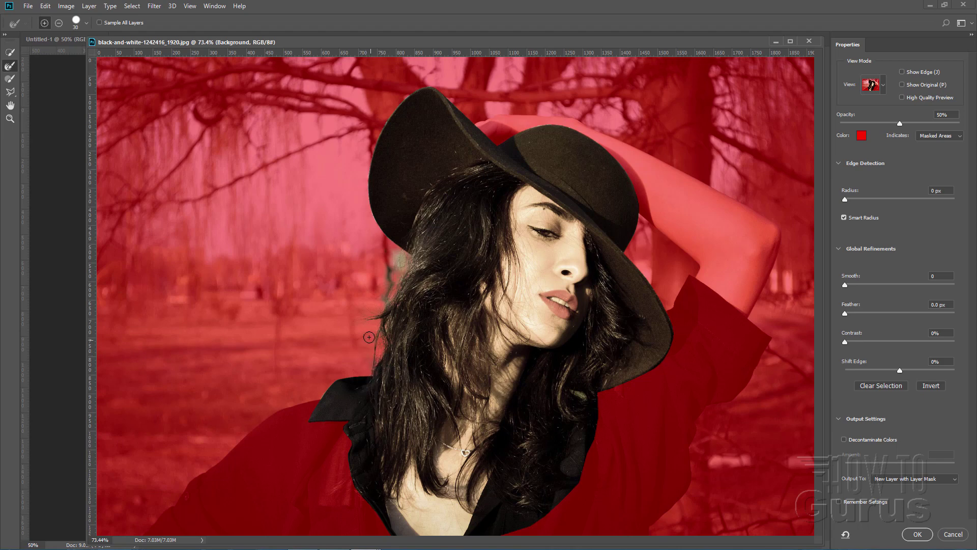
drag(369, 337, 375, 333)
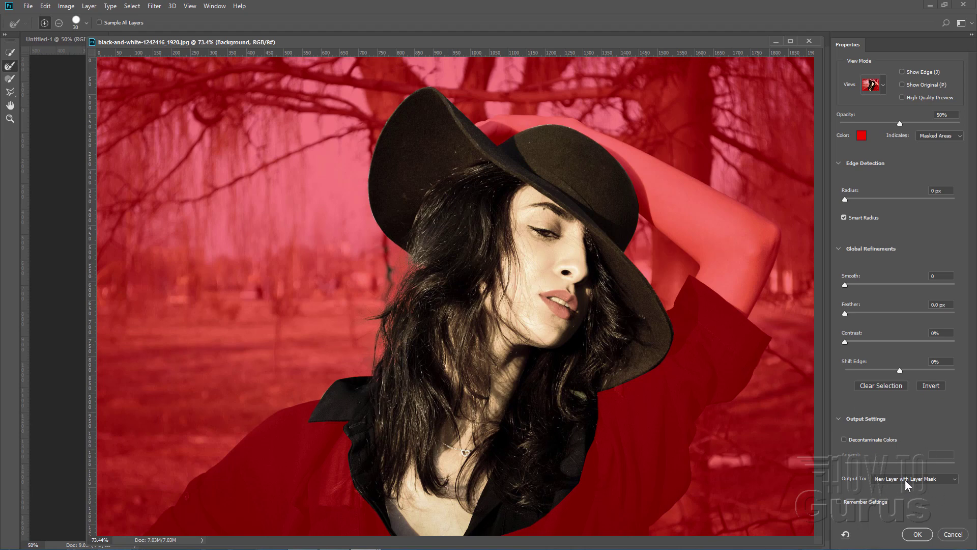
click(919, 534)
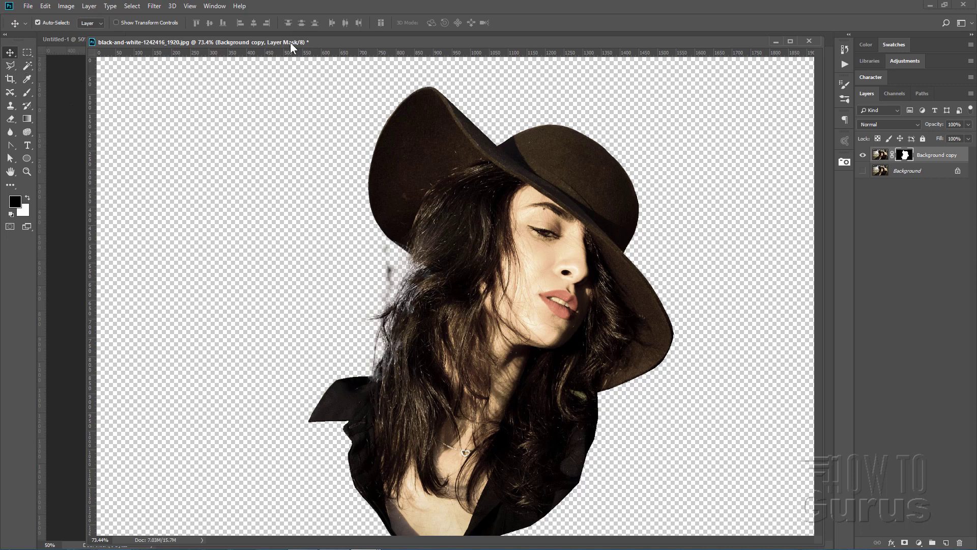
Copy the masked portrait layer into Untitled-1, minimize its source window, and position the woman near the canvas centre.
drag(290, 43, 300, 316)
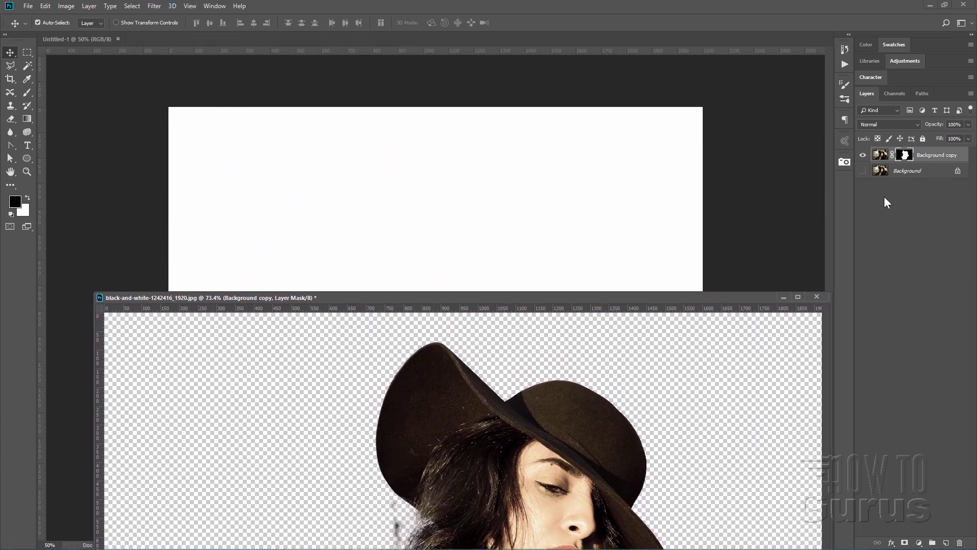
click(884, 157)
drag(853, 155, 478, 194)
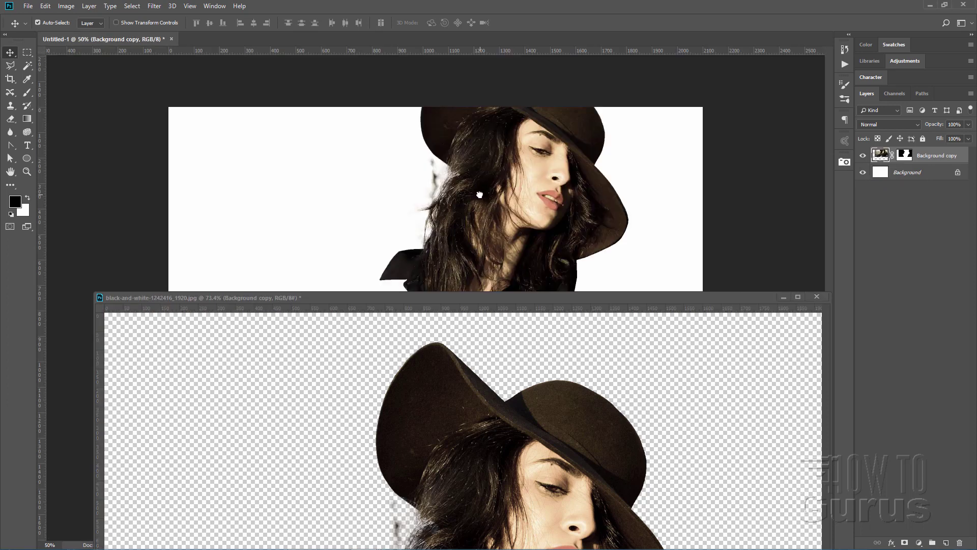
click(783, 298)
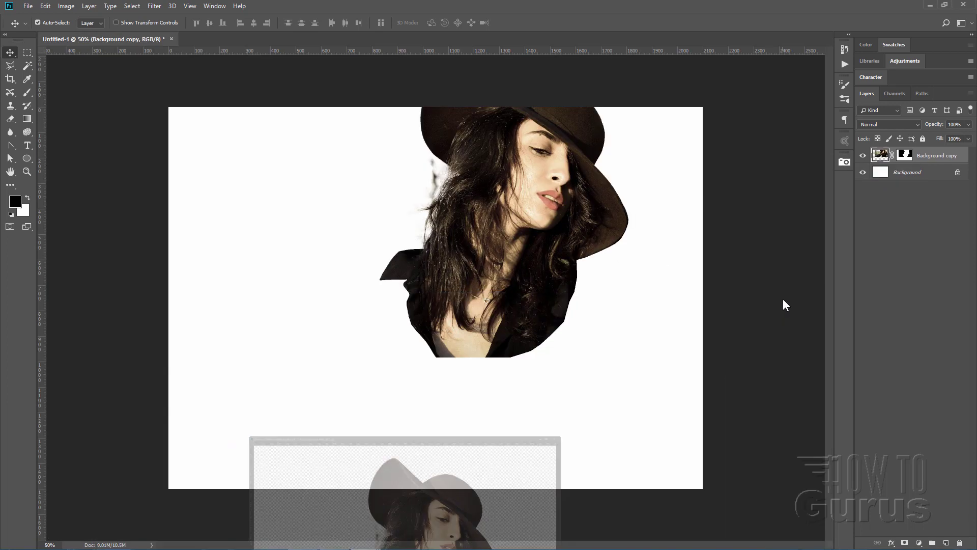
drag(515, 233, 450, 300)
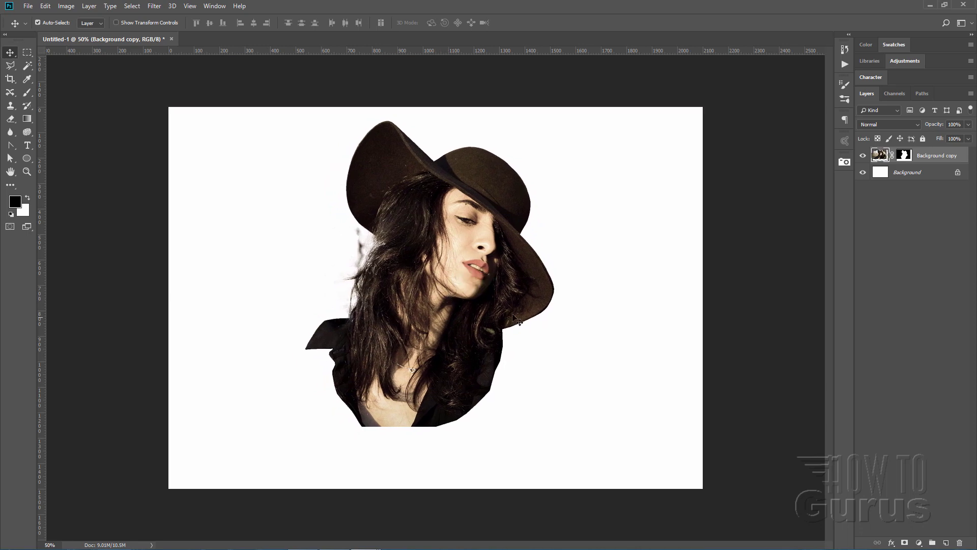
drag(447, 266, 454, 274)
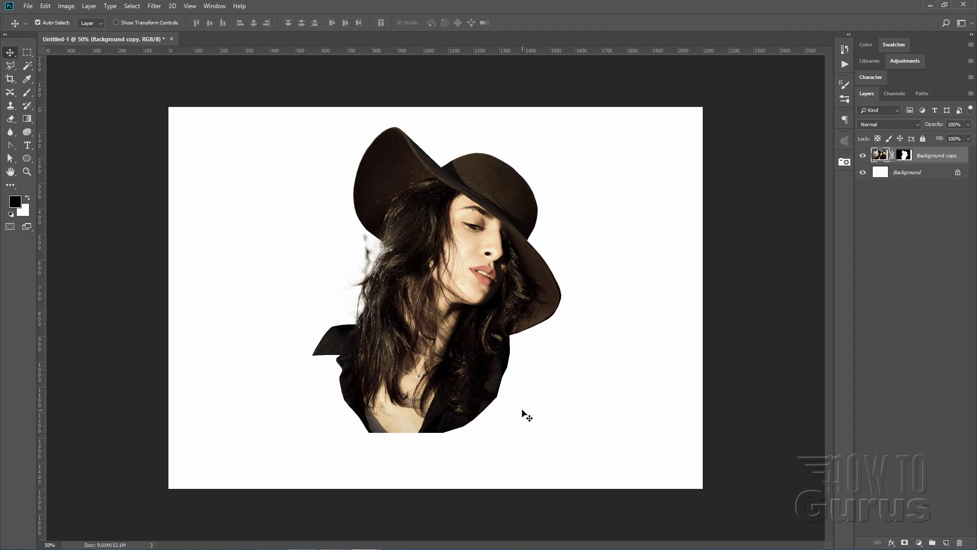
Bring up smoke-1162281_1920.jpg, copy its layer into Untitled-1, and minimize the smoke window.
click(225, 7)
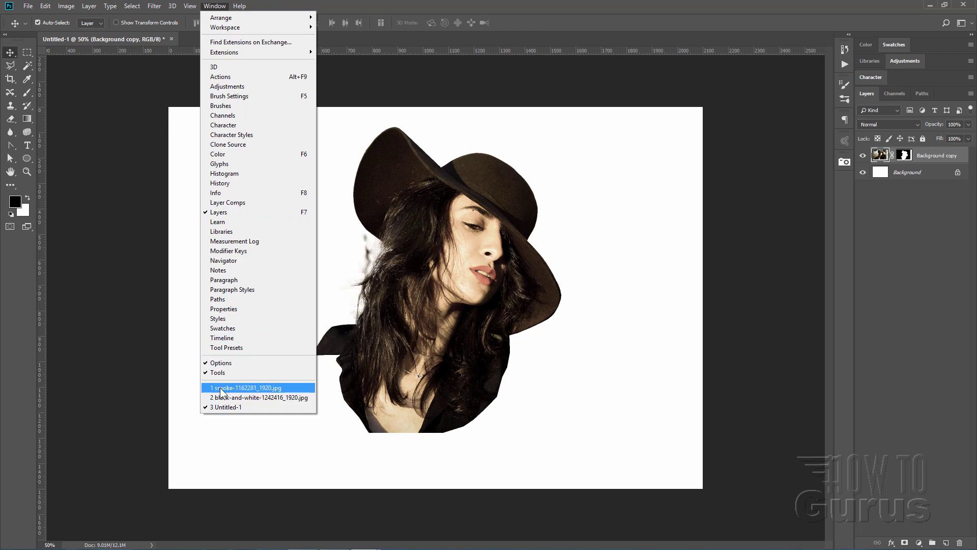
click(269, 387)
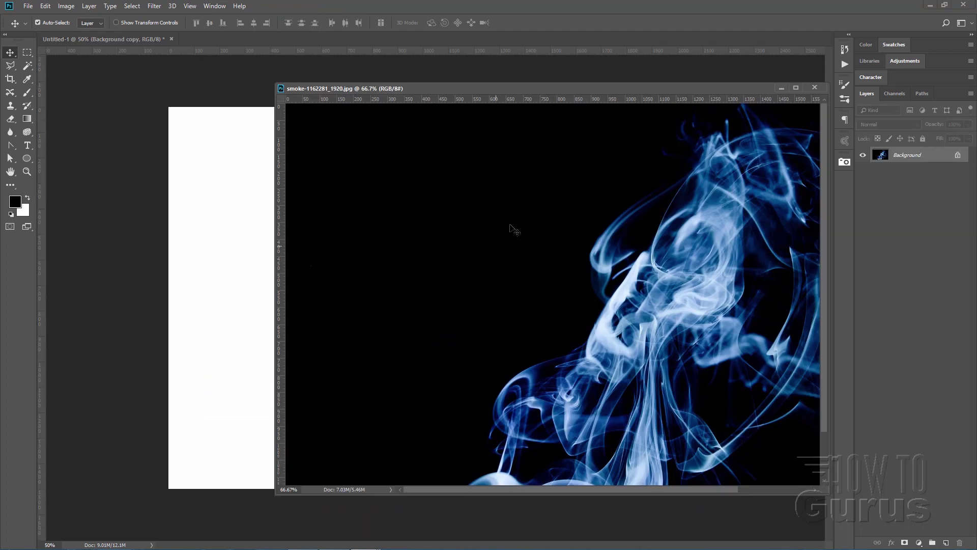
drag(554, 88, 502, 296)
drag(884, 158, 450, 224)
click(764, 301)
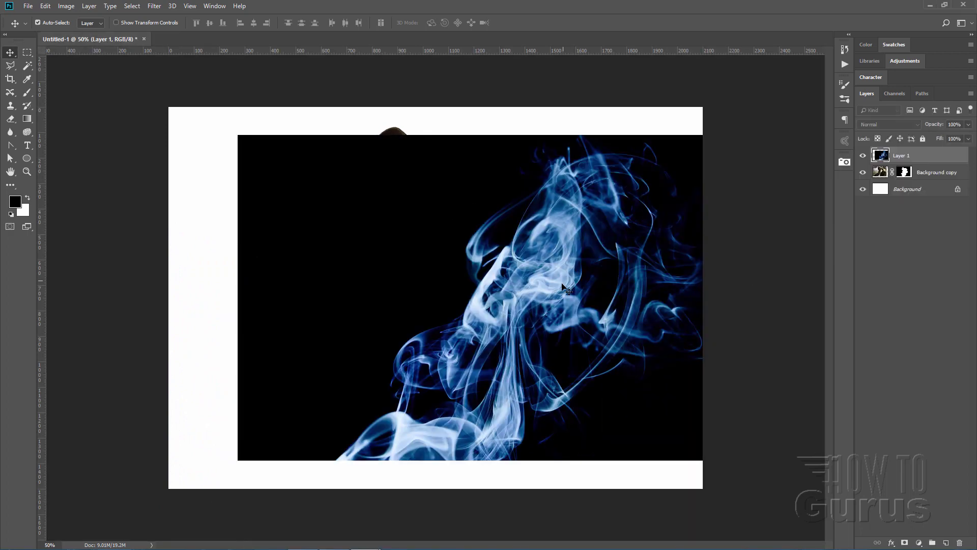
Place the smoke layer below the portrait layer and position it roughly centred behind the woman.
drag(560, 294, 497, 301)
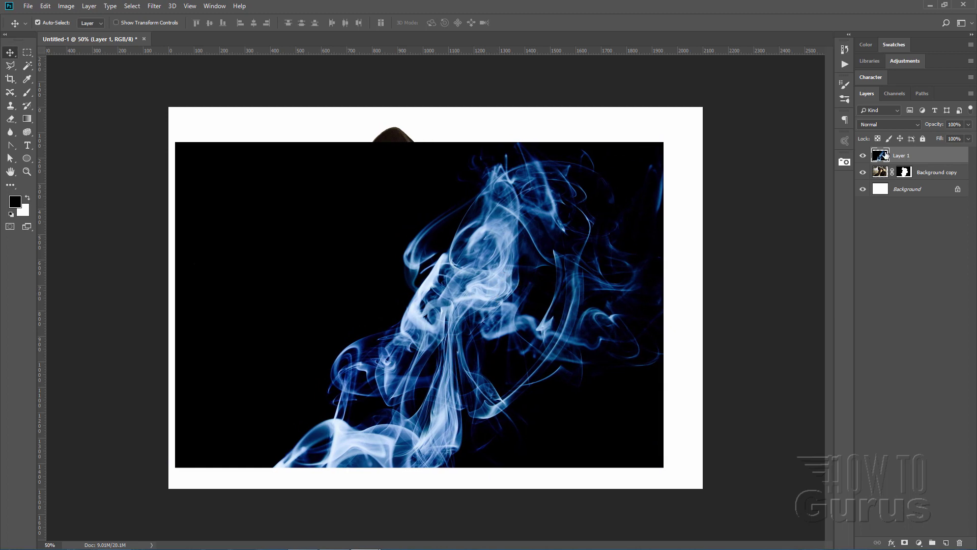
drag(917, 157, 915, 181)
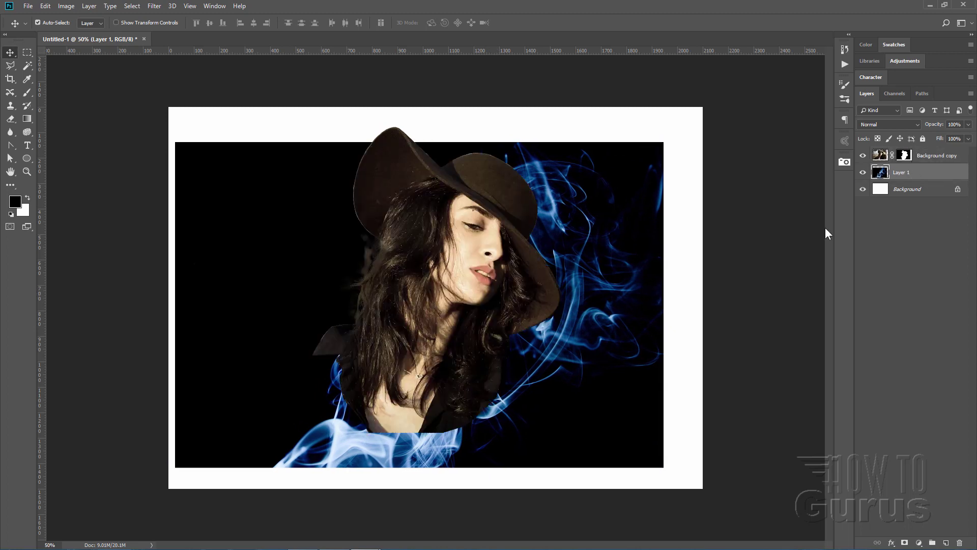
drag(585, 238, 635, 229)
drag(566, 338, 464, 407)
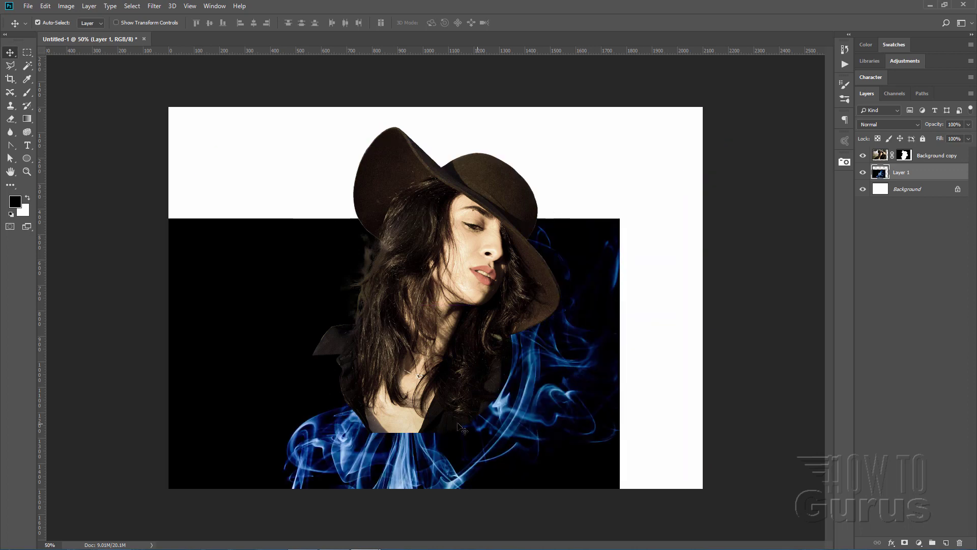
key(ctrl+z)
drag(637, 324, 598, 346)
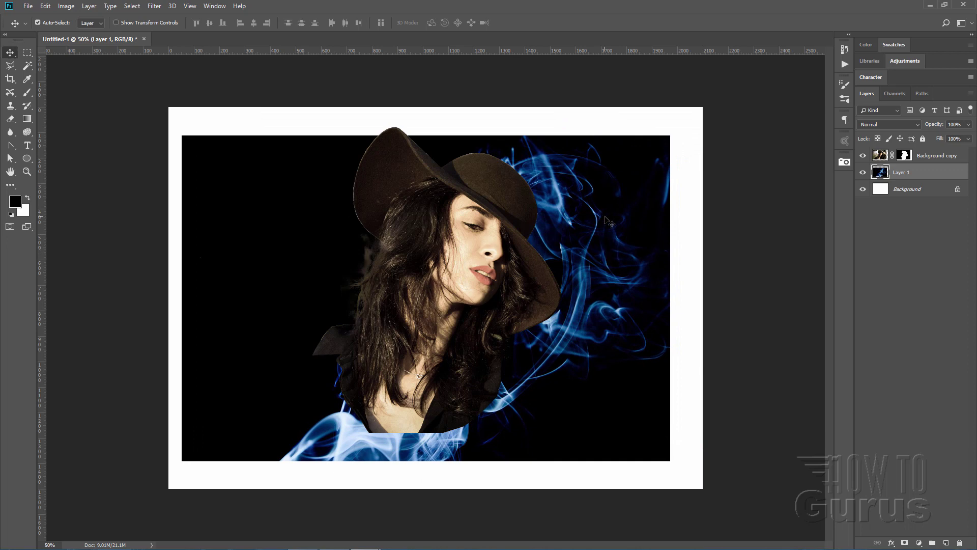
Free Transform the smoke layer to a rotation of about 108.33° and position it so the smoke flows diagonally behind the woman.
key(ctrl+t)
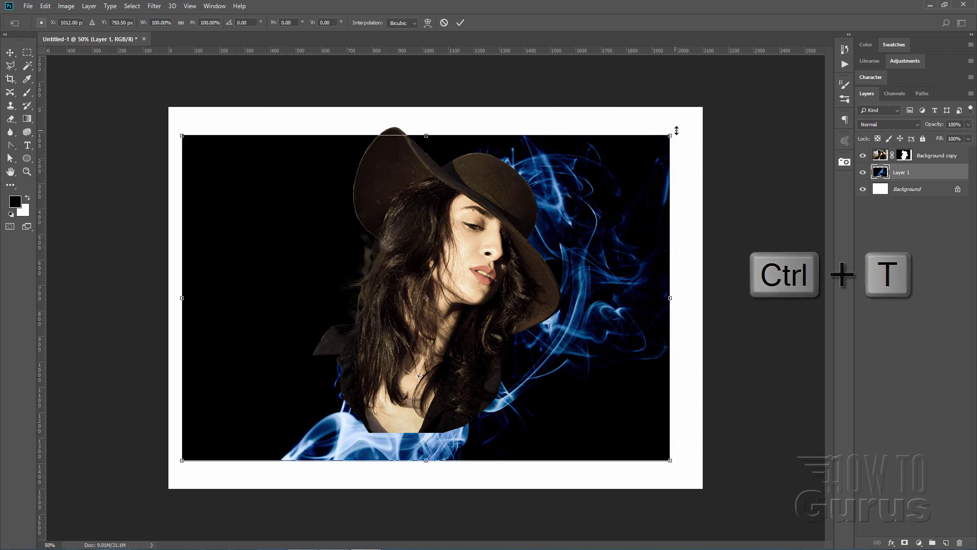
drag(681, 132, 445, 425)
drag(501, 440, 518, 425)
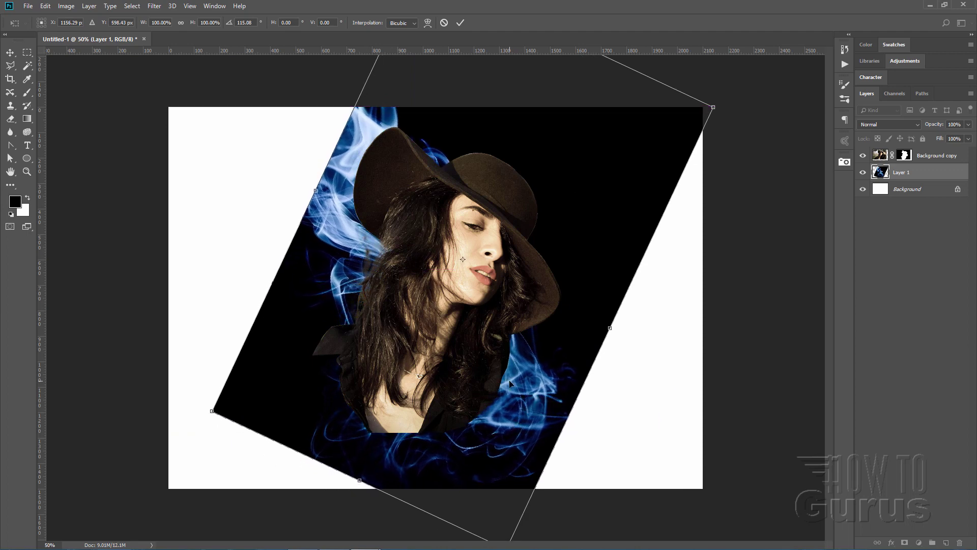
drag(534, 414, 534, 348)
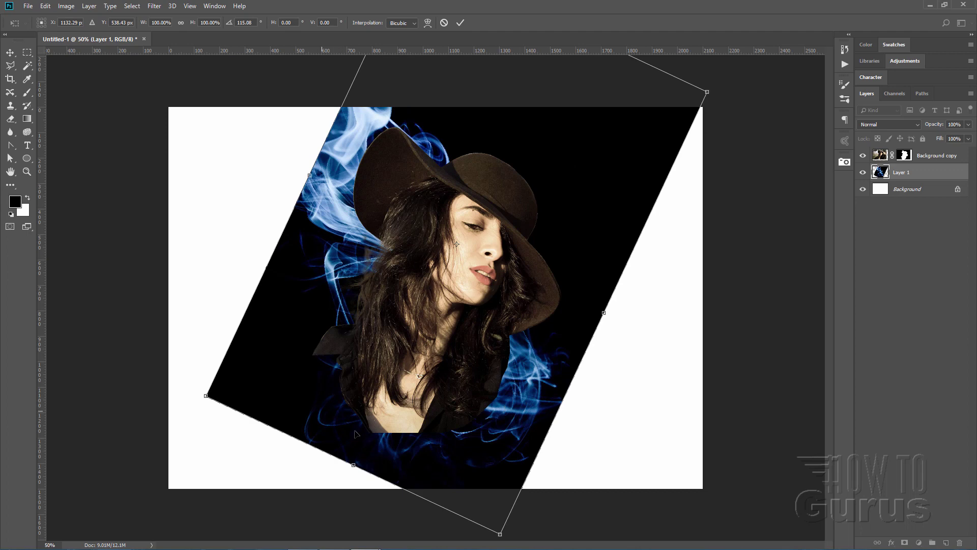
drag(520, 428, 508, 425)
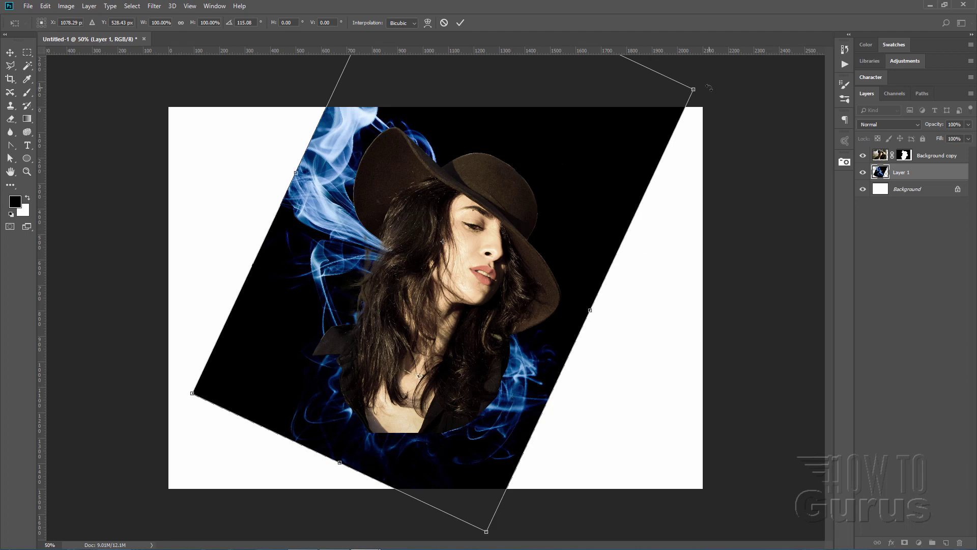
drag(708, 87, 702, 82)
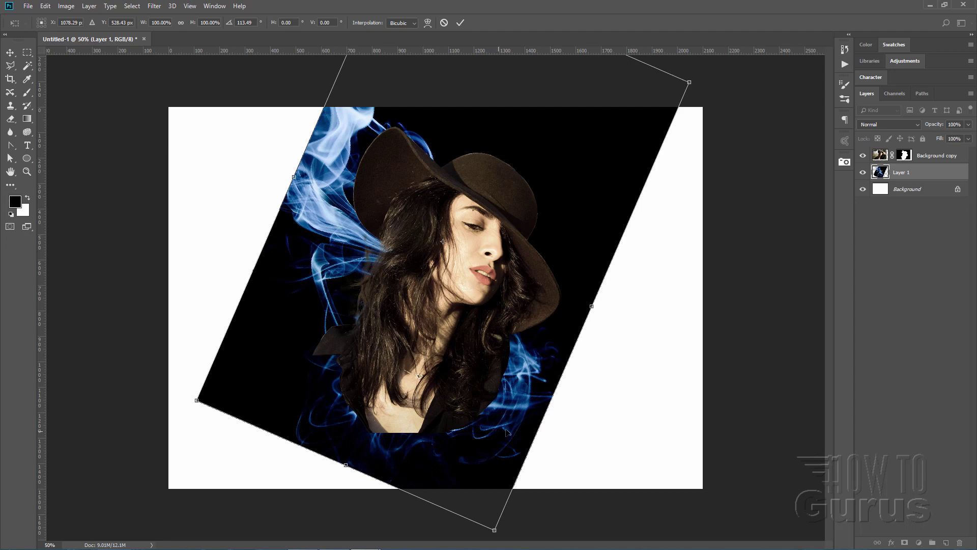
drag(569, 475, 582, 448)
drag(524, 420, 517, 420)
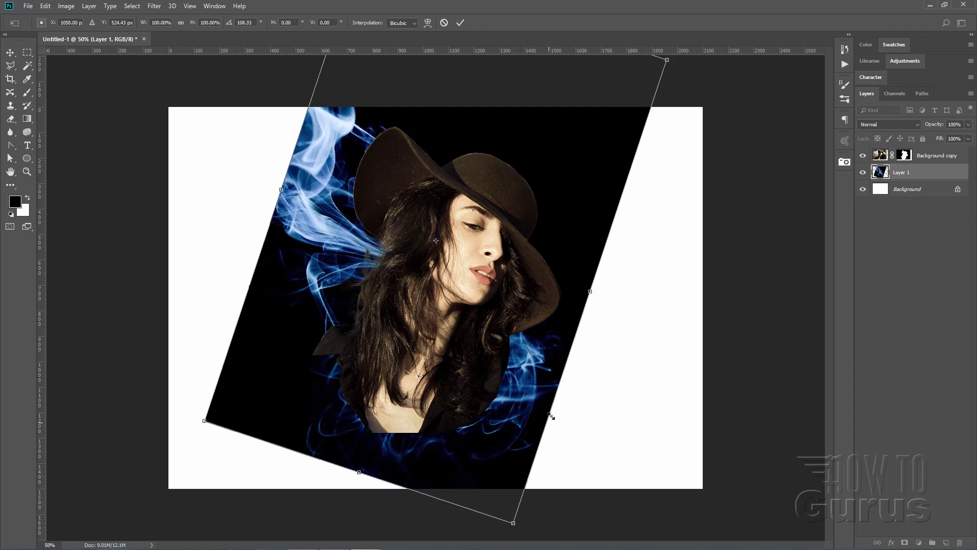
click(461, 23)
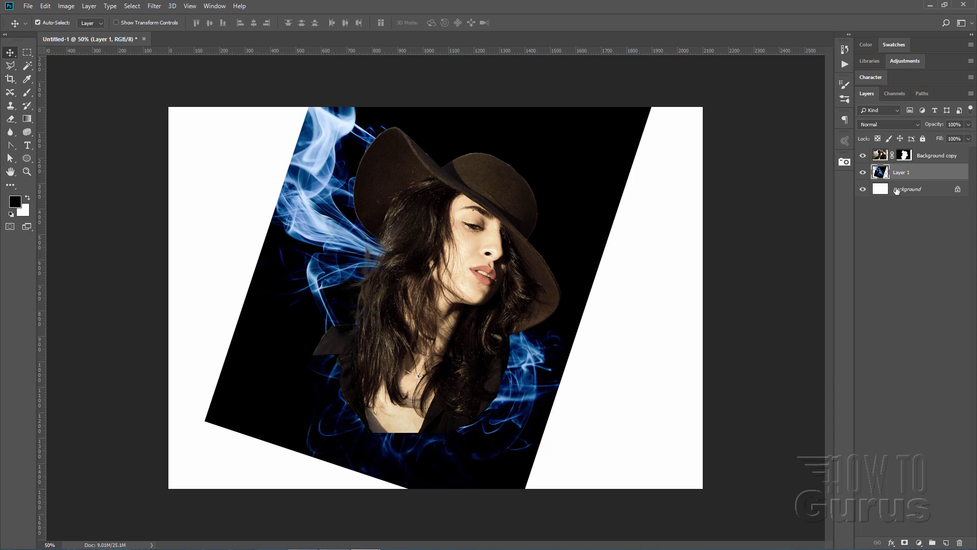
Hide the portrait layer and the white Background layer, leaving only the smoke layer visible.
click(863, 156)
click(863, 189)
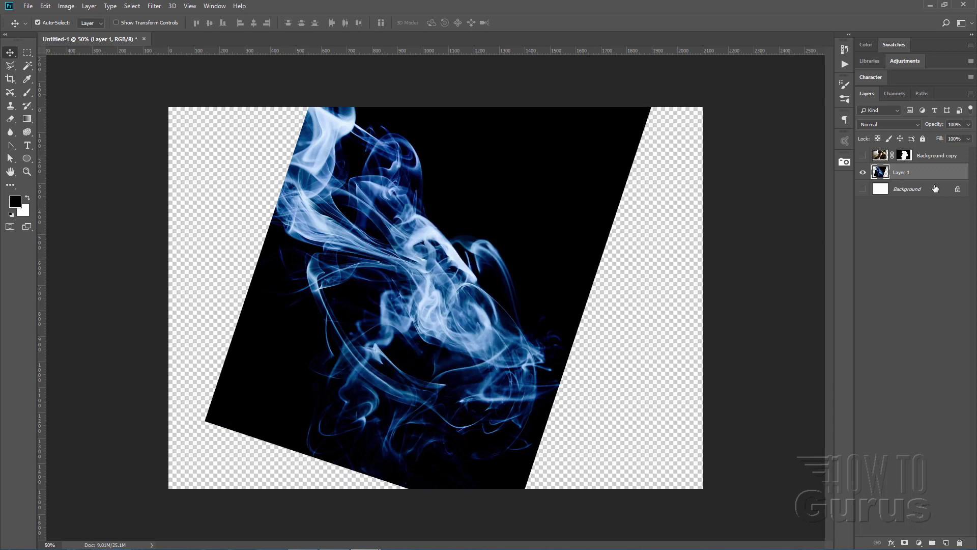
Load the Blue channel of the smoke image as a selection with Red and Green hidden, and restore the full-colour RGB view.
click(894, 93)
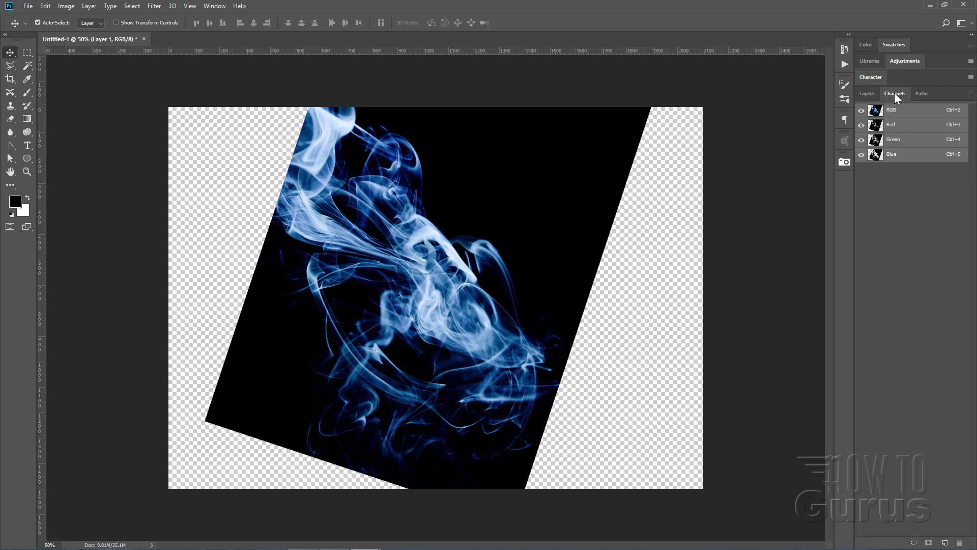
click(861, 126)
click(861, 141)
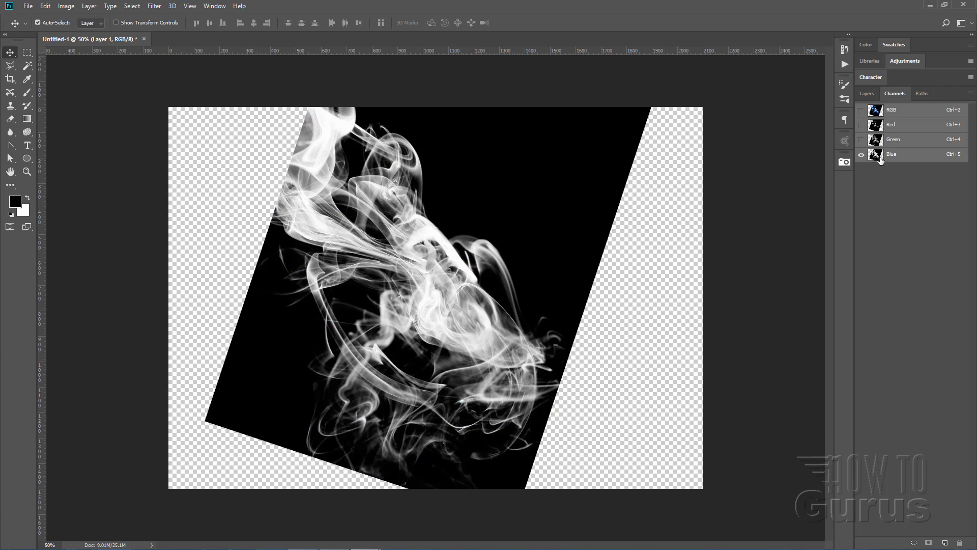
ctrl+click(880, 160)
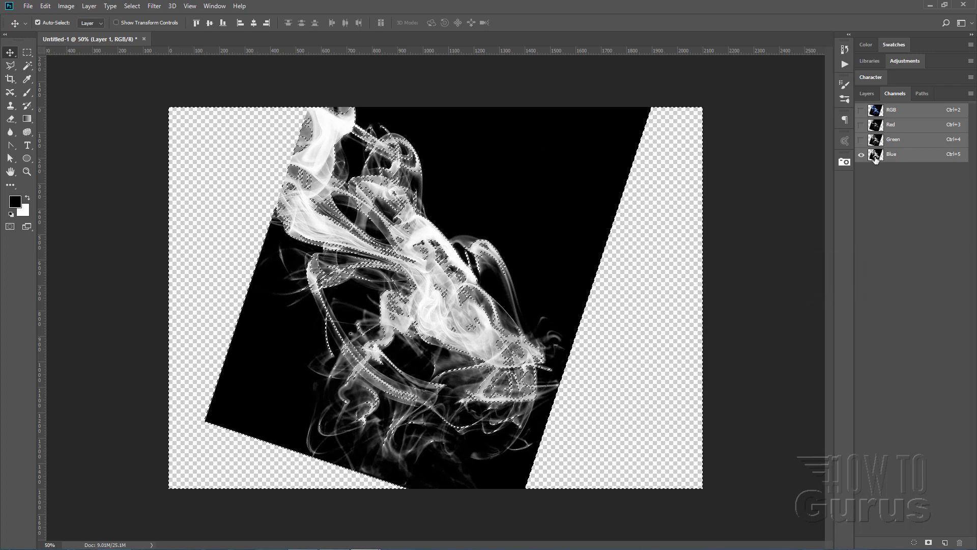
click(863, 113)
click(866, 94)
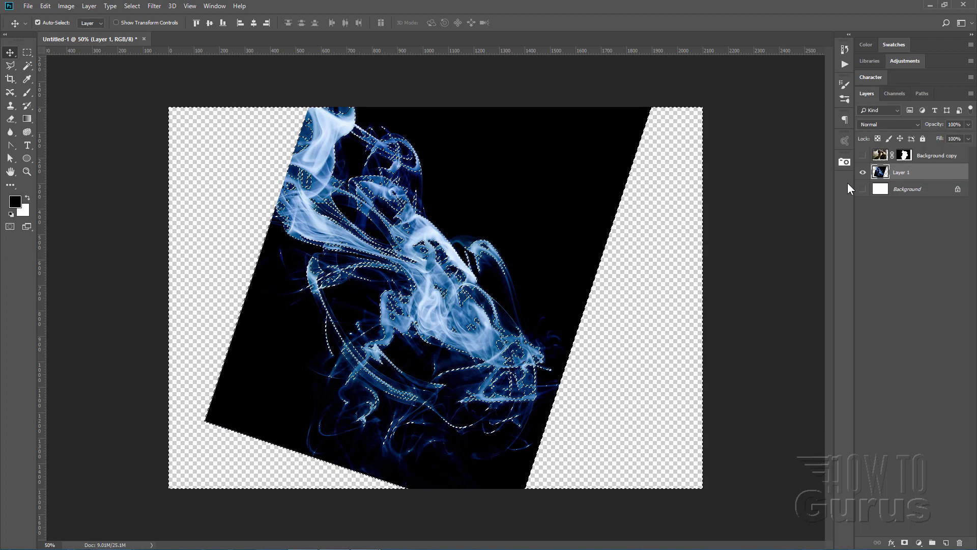
Show the portrait and white Background layers again, and convert the portrait layer to a smart object.
click(862, 156)
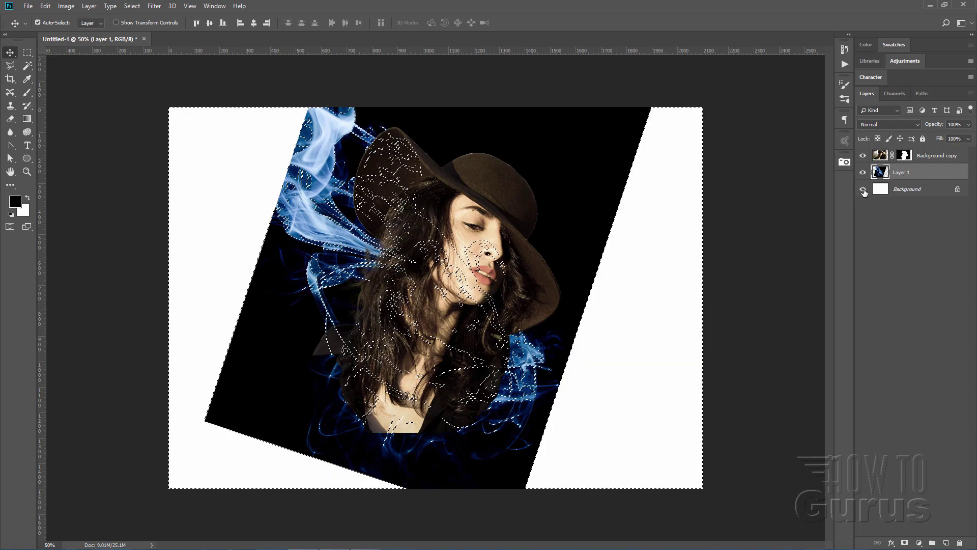
click(909, 160)
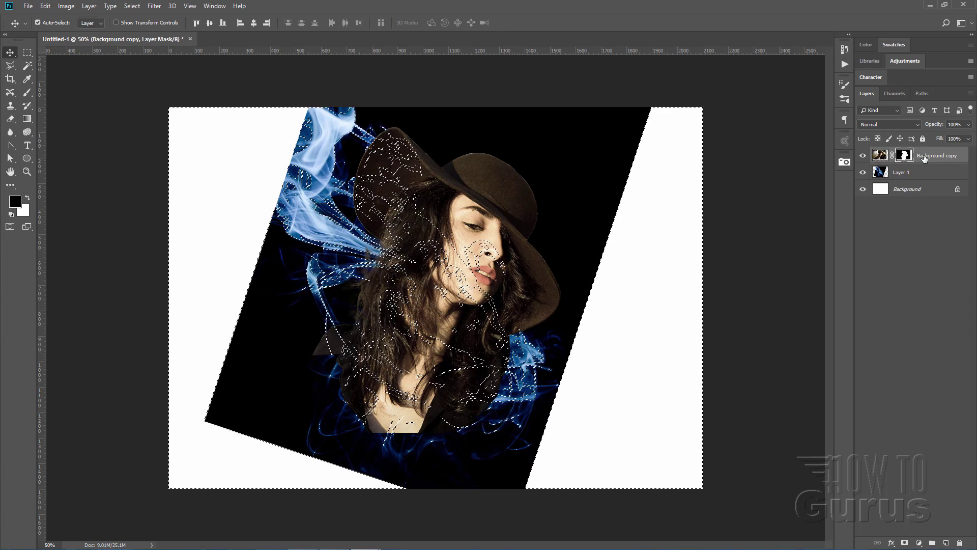
right_click(928, 158)
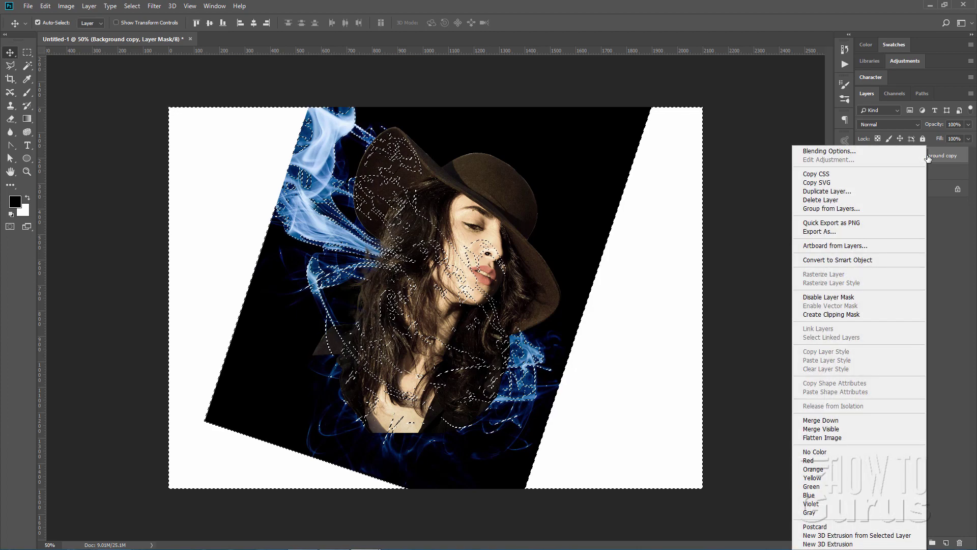
click(848, 258)
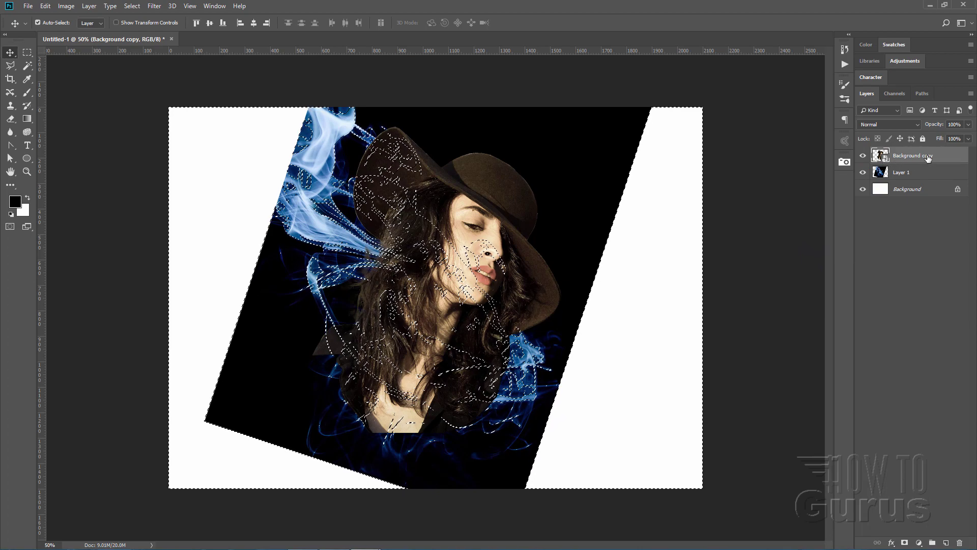
Add a layer mask from the smoke selection to the portrait layer and hide the smoke layer.
click(903, 544)
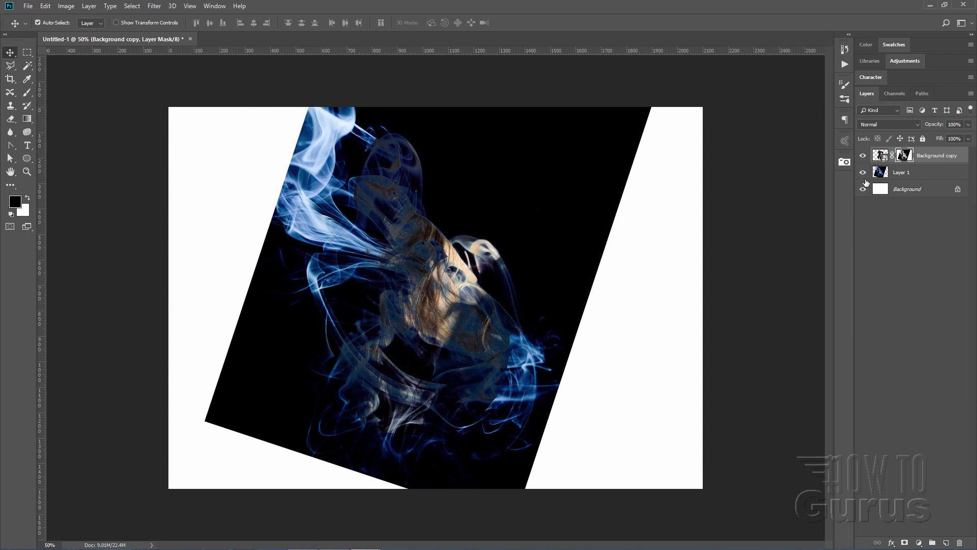
click(863, 175)
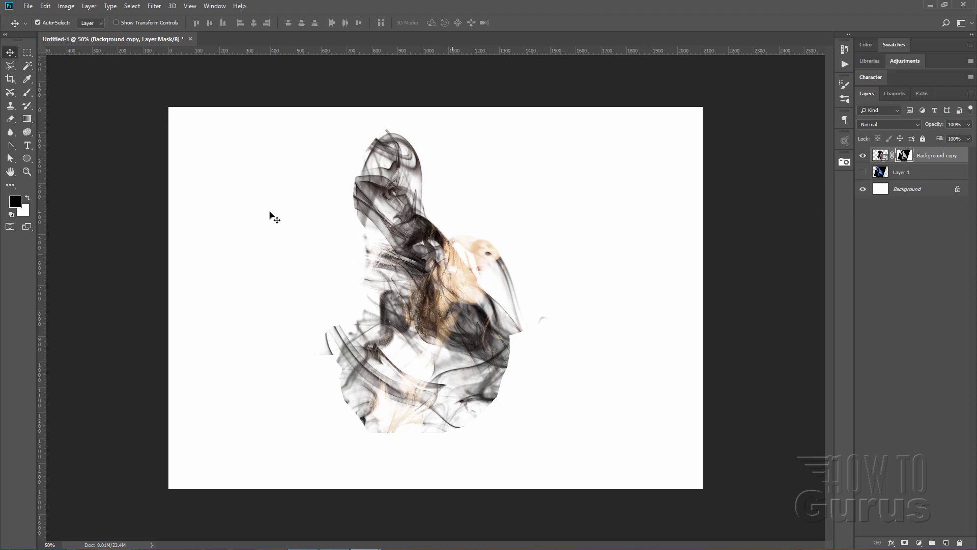
Paint white on the portrait's layer mask with the Brush to reveal the hat, face and upper hair.
click(27, 93)
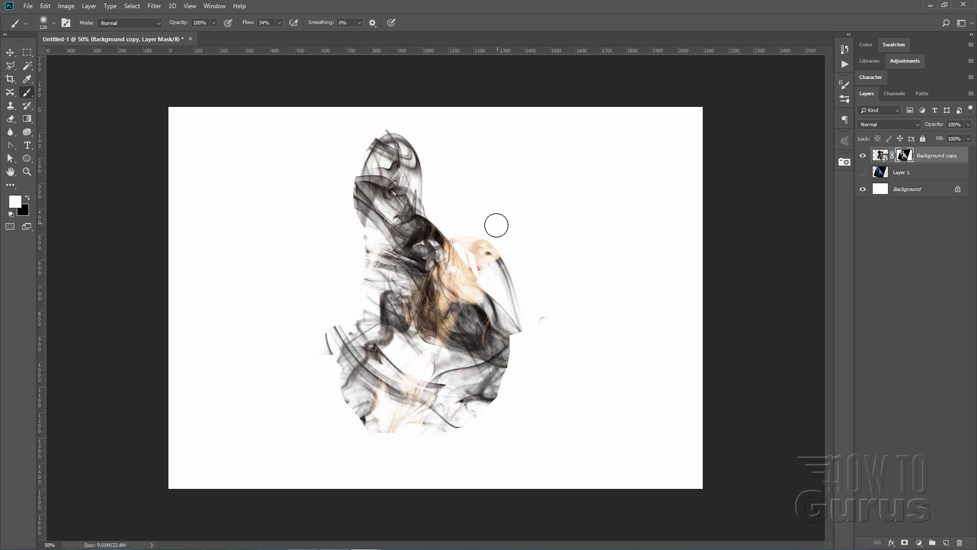
mouse_move(496, 224)
mouse_down()
mouse_move(511, 263)
mouse_move(449, 239)
mouse_move(475, 262)
mouse_move(493, 249)
mouse_move(497, 258)
mouse_move(460, 248)
mouse_move(477, 252)
mouse_move(472, 232)
mouse_move(487, 241)
mouse_move(500, 230)
mouse_move(484, 204)
mouse_move(467, 225)
mouse_move(471, 210)
mouse_move(502, 193)
mouse_move(485, 188)
mouse_move(539, 177)
mouse_move(454, 157)
mouse_move(443, 180)
mouse_move(440, 160)
mouse_move(414, 169)
mouse_move(434, 170)
mouse_move(373, 135)
mouse_move(394, 166)
mouse_move(398, 198)
mouse_move(368, 174)
mouse_move(404, 208)
mouse_move(373, 220)
mouse_move(374, 233)
mouse_move(364, 201)
mouse_move(391, 252)
mouse_up()
mouse_move(363, 170)
mouse_down()
mouse_move(389, 127)
mouse_move(417, 145)
mouse_move(389, 240)
mouse_move(402, 269)
mouse_move(446, 270)
mouse_move(413, 291)
mouse_move(431, 299)
mouse_up()
mouse_move(490, 250)
mouse_down()
mouse_move(549, 226)
mouse_move(529, 230)
mouse_move(528, 191)
mouse_move(519, 203)
mouse_move(541, 270)
mouse_move(506, 291)
mouse_move(529, 291)
mouse_move(511, 302)
mouse_move(532, 314)
mouse_move(544, 305)
mouse_move(514, 321)
mouse_move(489, 307)
mouse_move(511, 326)
mouse_move(526, 317)
mouse_move(518, 245)
mouse_up()
mouse_move(420, 177)
mouse_down()
mouse_move(380, 247)
mouse_move(400, 318)
mouse_move(407, 310)
mouse_move(383, 285)
mouse_up()
drag(450, 305, 422, 343)
mouse_move(464, 309)
mouse_down()
mouse_move(459, 334)
mouse_move(481, 361)
mouse_move(517, 354)
mouse_move(461, 362)
mouse_move(418, 415)
mouse_move(373, 407)
mouse_move(352, 362)
mouse_move(337, 377)
mouse_move(358, 437)
mouse_move(374, 396)
mouse_move(479, 378)
mouse_move(497, 407)
mouse_up()
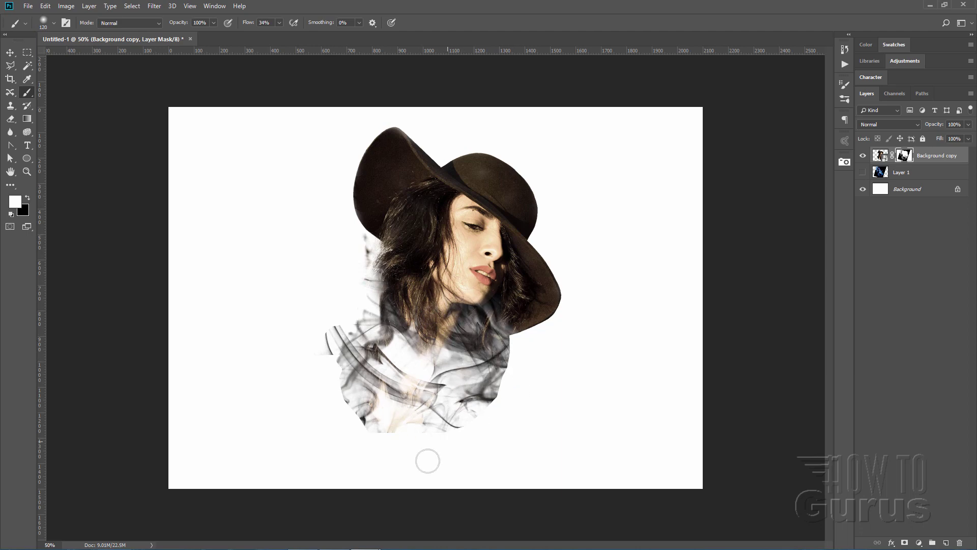
Select the portrait layer's image rather than its mask, and rasterize the smart object.
double_click(879, 155)
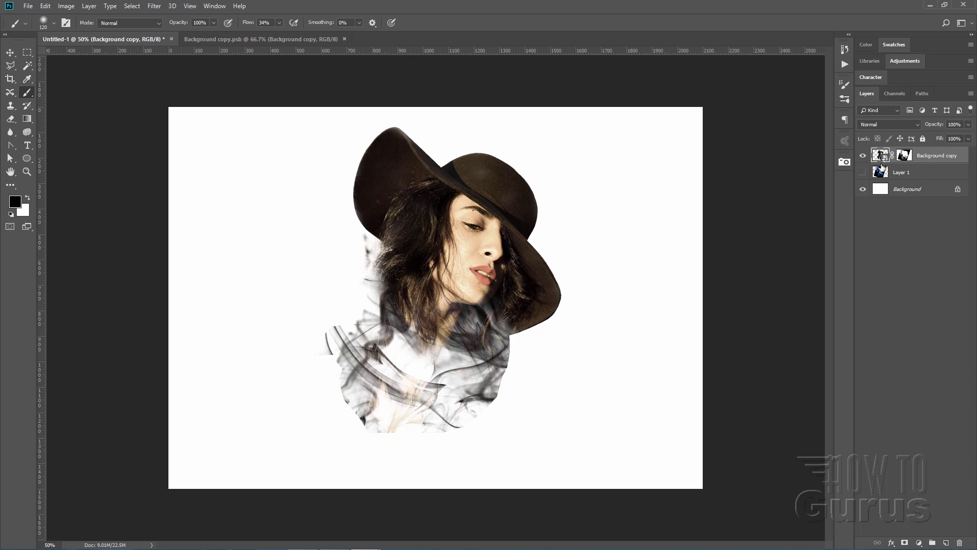
right_click(925, 159)
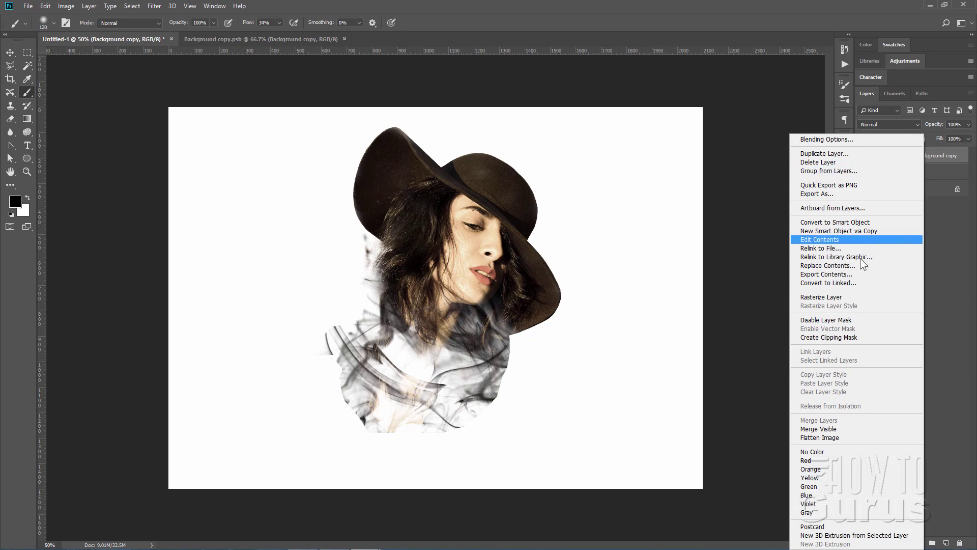
click(834, 296)
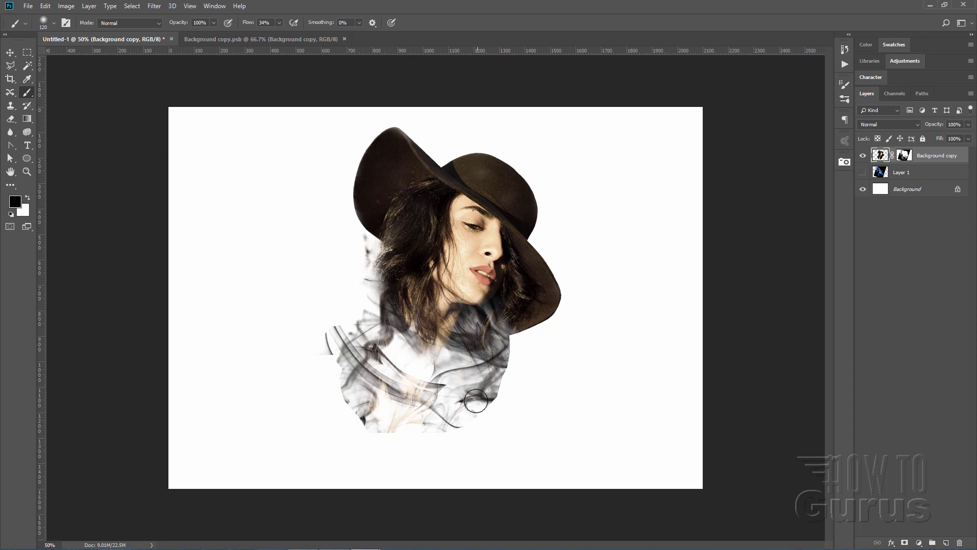
Paint black on the portrait layer's image around the shoulders and below the neck to extend the smoke wisps.
mouse_move(476, 400)
mouse_down()
mouse_move(460, 443)
mouse_move(475, 389)
mouse_move(485, 446)
mouse_move(491, 392)
mouse_move(497, 413)
mouse_move(528, 427)
mouse_move(489, 373)
mouse_move(539, 443)
mouse_move(478, 433)
mouse_move(482, 425)
mouse_move(435, 461)
mouse_move(446, 416)
mouse_move(367, 444)
mouse_move(371, 412)
mouse_move(285, 407)
mouse_move(346, 381)
mouse_move(307, 353)
mouse_move(305, 342)
mouse_move(335, 365)
mouse_move(322, 285)
mouse_move(355, 333)
mouse_move(346, 276)
mouse_move(363, 311)
mouse_move(337, 342)
mouse_move(323, 237)
mouse_move(329, 335)
mouse_move(359, 238)
mouse_move(358, 285)
mouse_move(372, 264)
mouse_move(326, 274)
mouse_move(330, 319)
mouse_move(360, 209)
mouse_move(323, 291)
mouse_move(322, 223)
mouse_move(296, 377)
mouse_move(335, 441)
mouse_move(348, 394)
mouse_move(397, 438)
mouse_move(391, 470)
mouse_move(353, 469)
mouse_up()
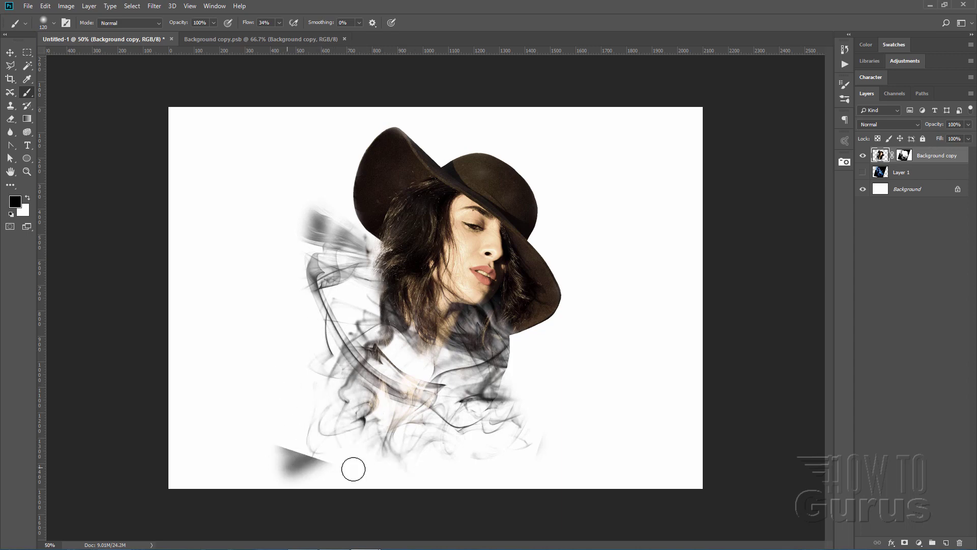
mouse_move(578, 420)
mouse_down()
mouse_move(491, 372)
mouse_move(543, 337)
mouse_move(518, 336)
mouse_move(464, 389)
mouse_move(522, 334)
mouse_move(519, 355)
mouse_move(506, 340)
mouse_move(477, 460)
mouse_move(532, 352)
mouse_move(463, 473)
mouse_move(533, 376)
mouse_move(516, 429)
mouse_move(546, 366)
mouse_move(486, 468)
mouse_move(520, 416)
mouse_move(444, 483)
mouse_move(508, 414)
mouse_move(396, 406)
mouse_move(436, 348)
mouse_move(364, 334)
mouse_move(397, 308)
mouse_move(355, 345)
mouse_move(371, 337)
mouse_move(397, 372)
mouse_move(386, 451)
mouse_move(370, 407)
mouse_move(401, 429)
mouse_move(435, 476)
mouse_move(370, 454)
mouse_move(449, 449)
mouse_move(479, 466)
mouse_move(447, 456)
mouse_move(480, 481)
mouse_move(595, 440)
mouse_move(586, 425)
mouse_move(592, 359)
mouse_move(572, 353)
mouse_move(546, 434)
mouse_up()
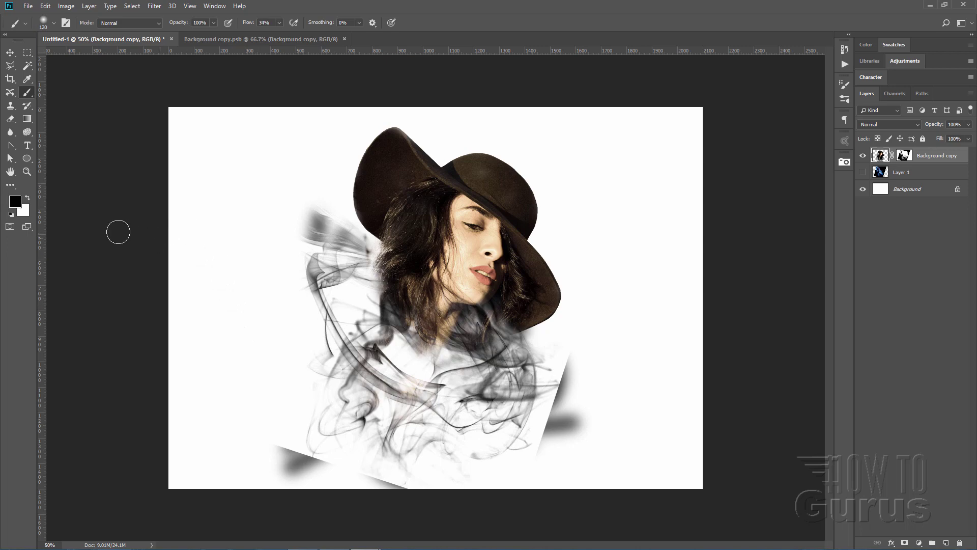
Erase the stray black paint beyond the smoke image's edges at the right and below the portrait.
click(10, 118)
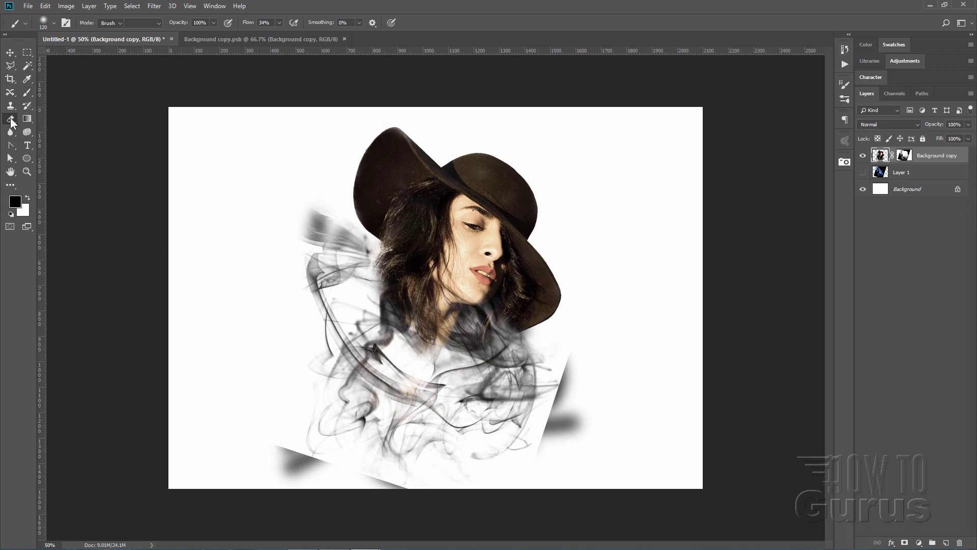
mouse_move(574, 387)
mouse_down()
mouse_move(573, 360)
mouse_move(551, 430)
mouse_move(565, 401)
mouse_move(562, 449)
mouse_move(580, 458)
mouse_up()
mouse_move(421, 498)
mouse_down()
mouse_move(302, 466)
mouse_move(295, 461)
mouse_move(322, 465)
mouse_move(272, 441)
mouse_move(330, 467)
mouse_move(291, 481)
mouse_up()
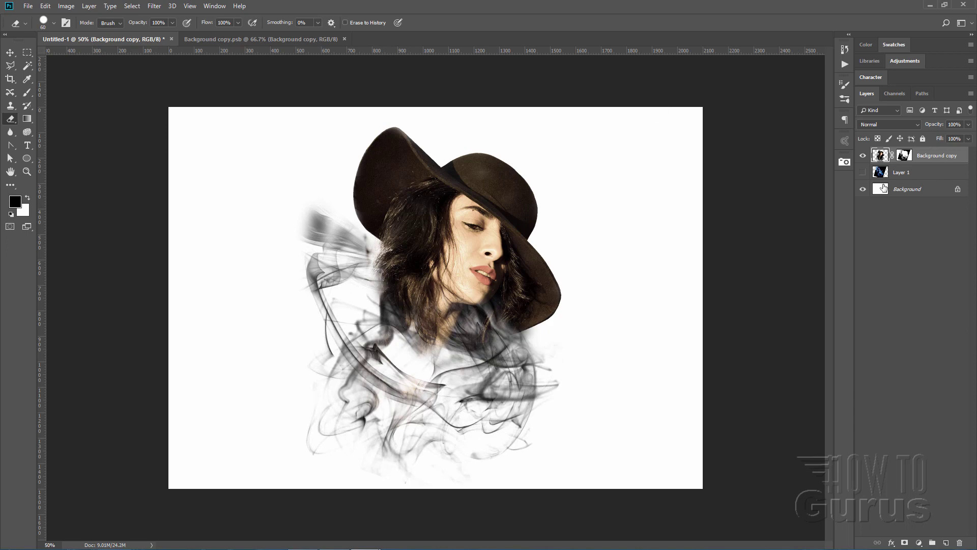
Show the smoke layer Layer 1, hide the portrait layer, and invert the smoke layer's colours.
click(10, 53)
click(880, 173)
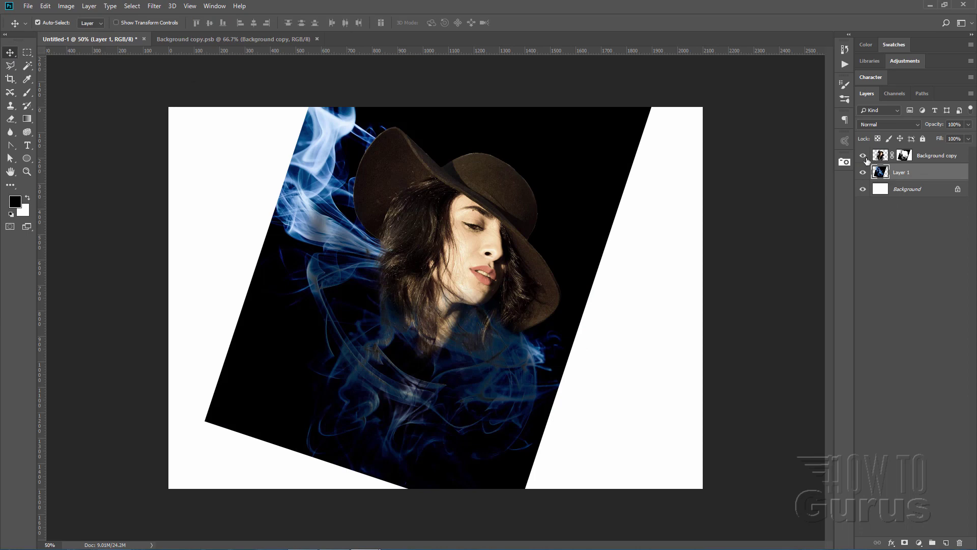
click(863, 156)
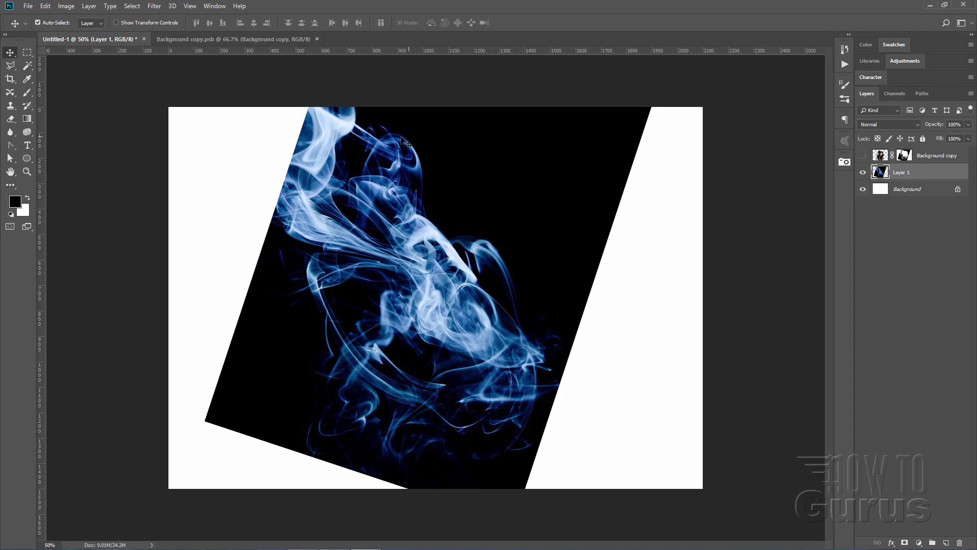
click(68, 7)
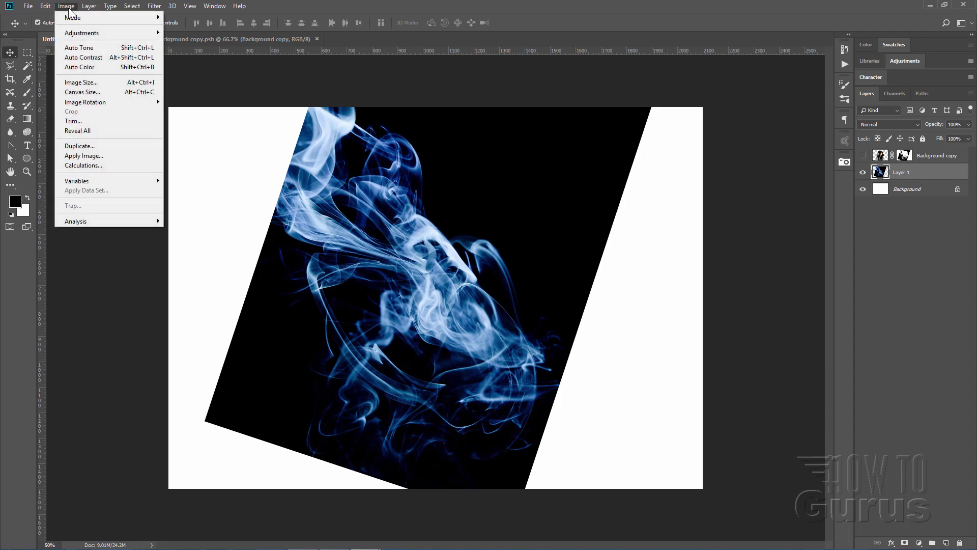
mouse_move(74, 33)
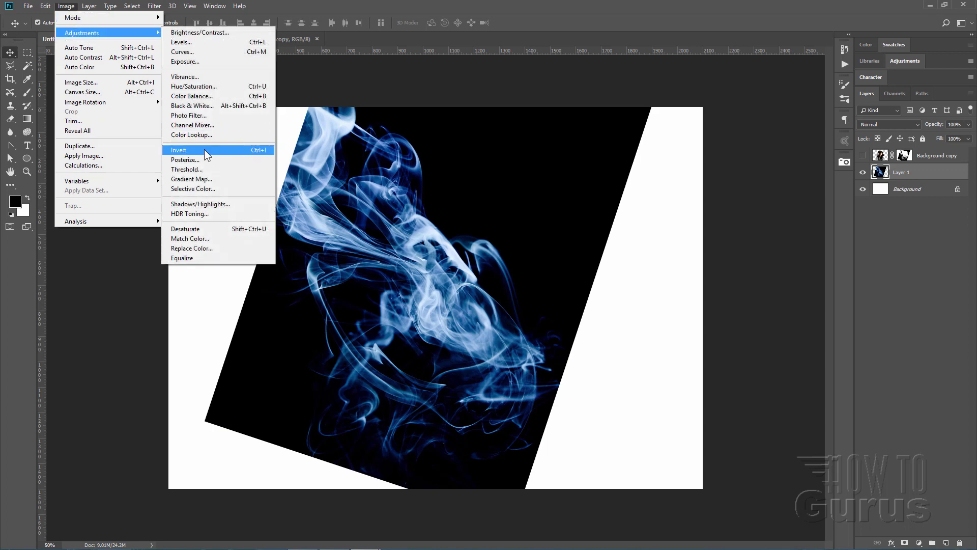
click(202, 150)
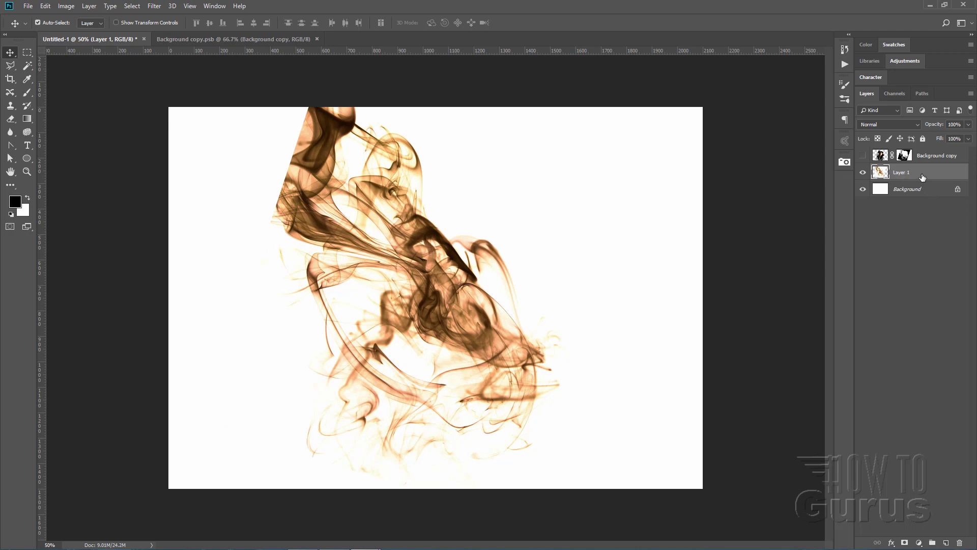
Duplicate the inverted smoke layer, place the copy above the portrait layer, and compare the image with the copy hidden and shown.
drag(922, 177, 948, 543)
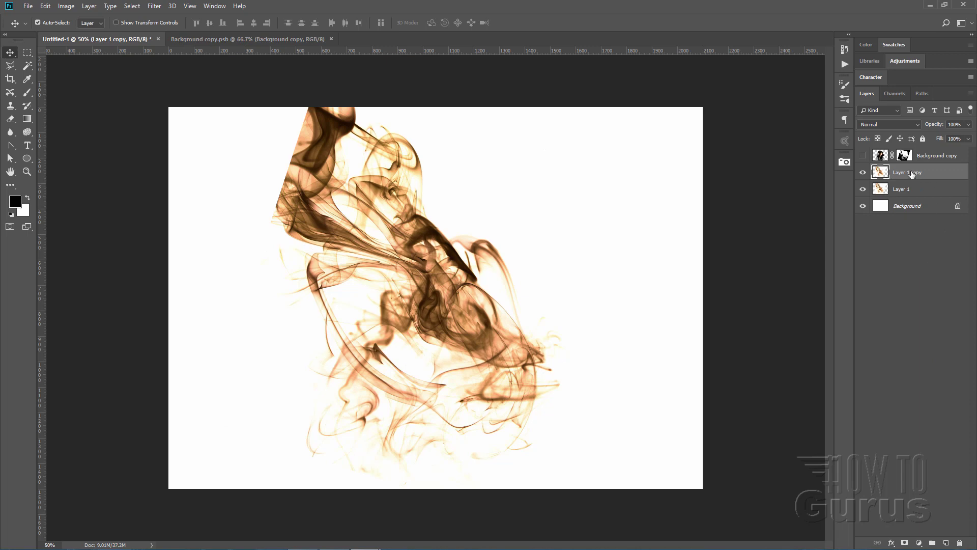
drag(901, 174, 897, 151)
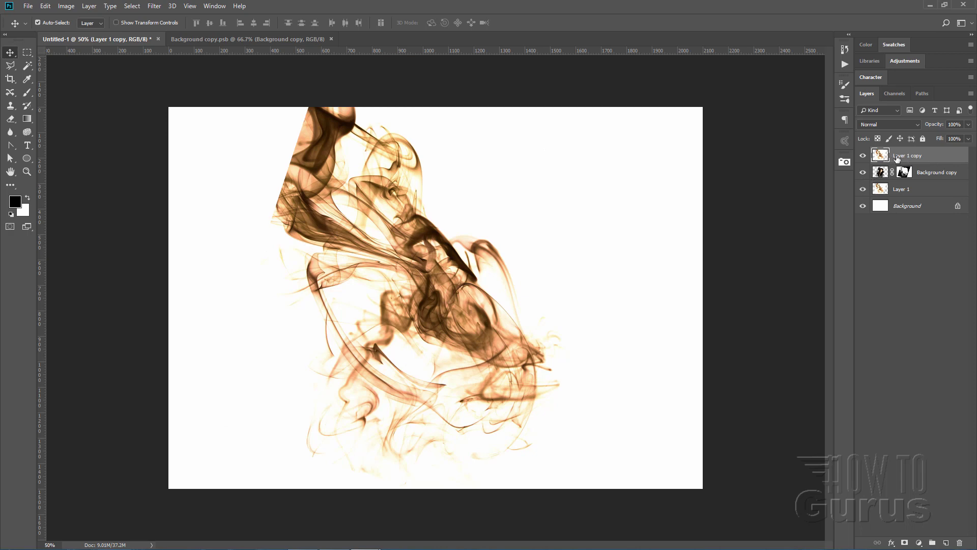
click(866, 157)
click(866, 157)
click(865, 157)
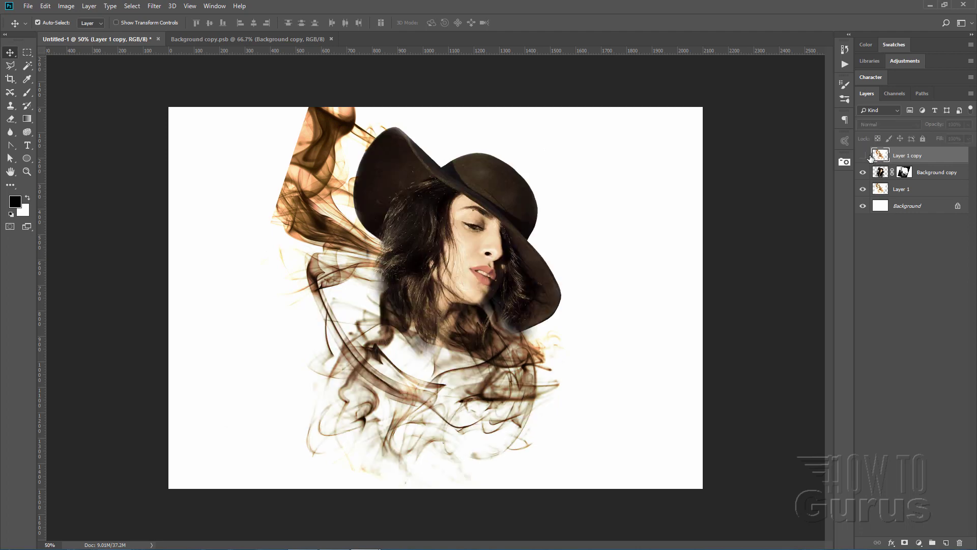
click(863, 160)
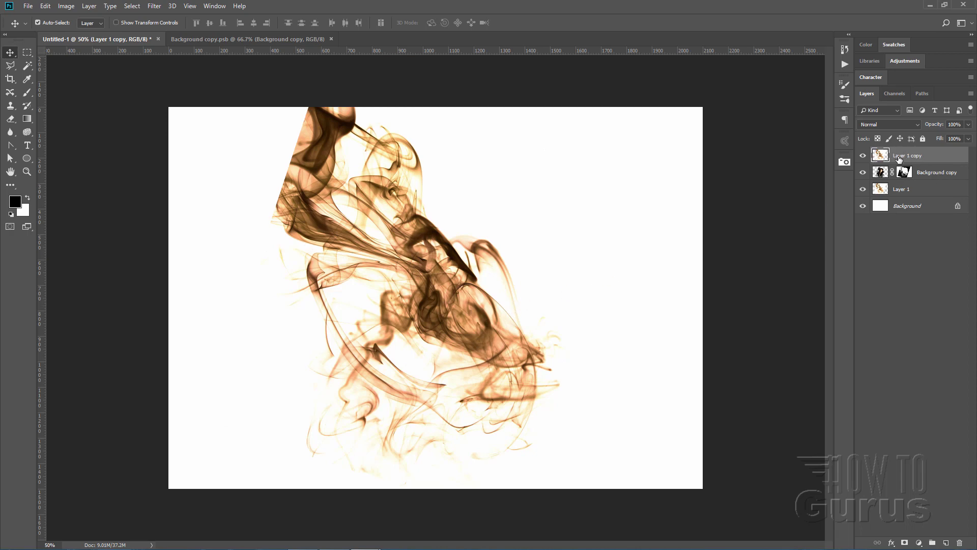
Load the Blue channel as a selection and add it as a layer mask to Layer 1 copy.
click(896, 94)
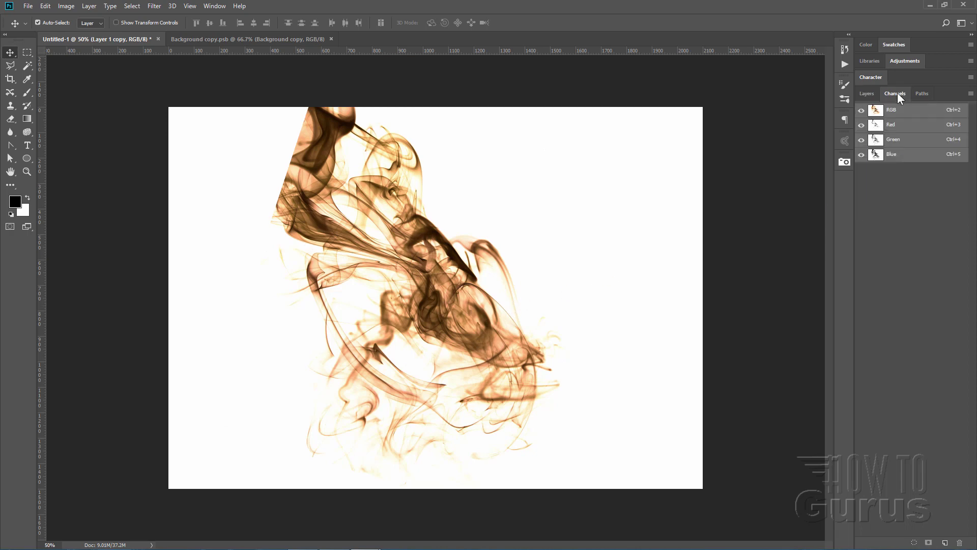
click(862, 124)
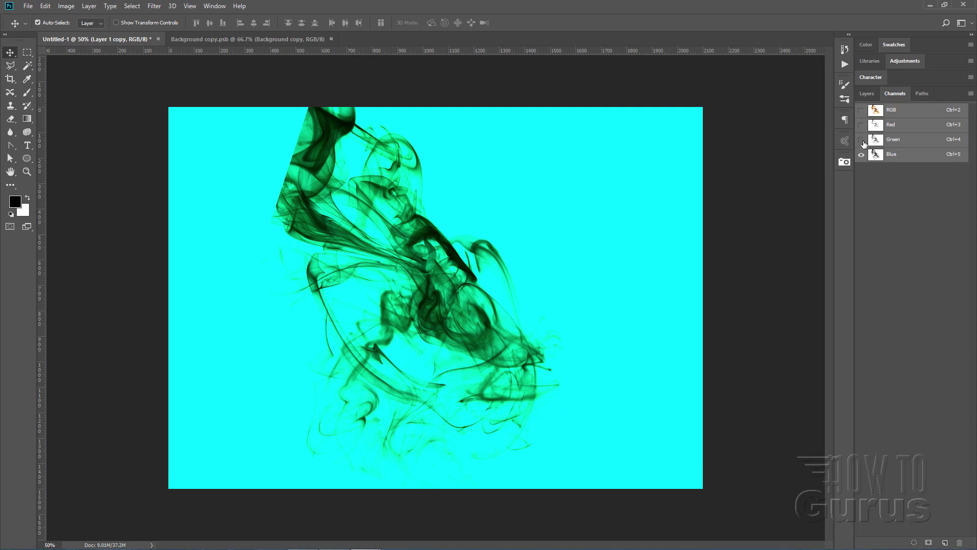
click(862, 141)
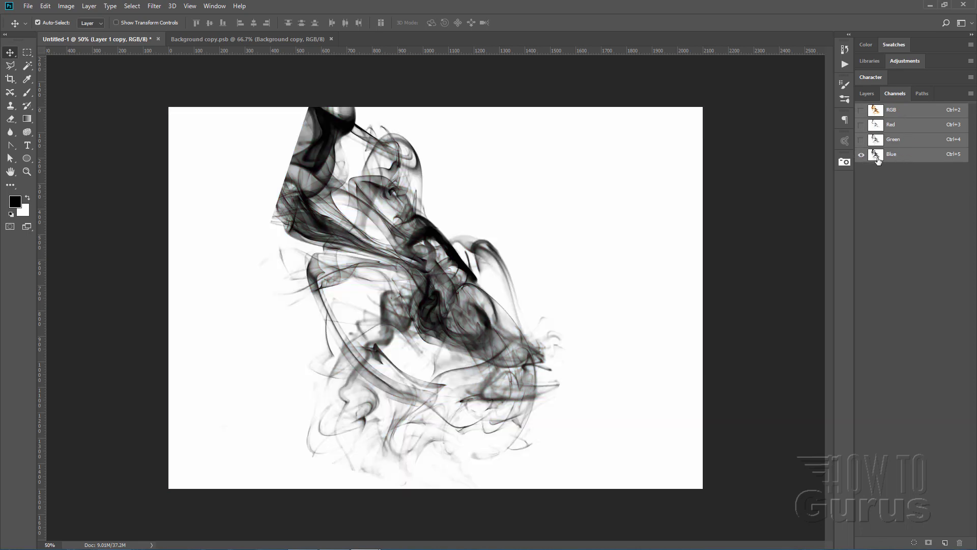
key(ctrl)
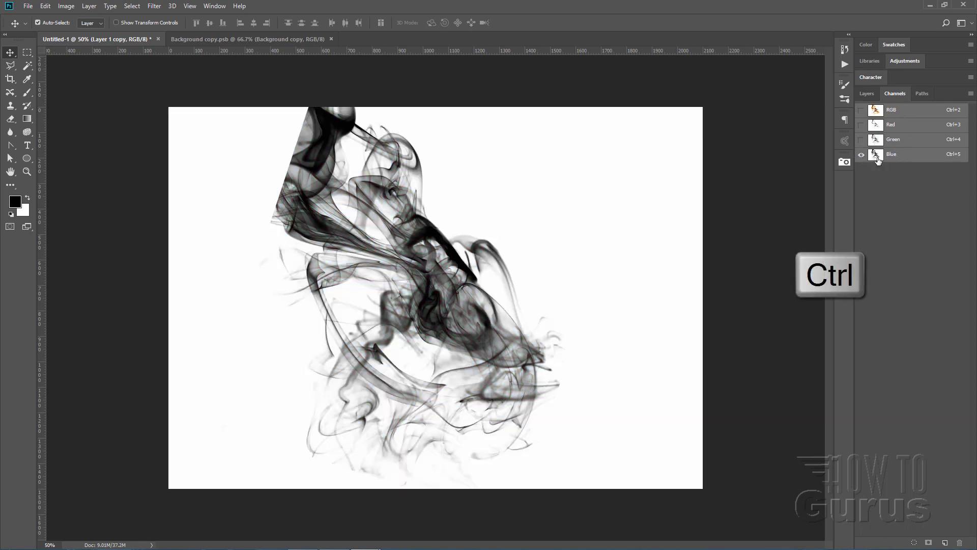
ctrl+click(876, 155)
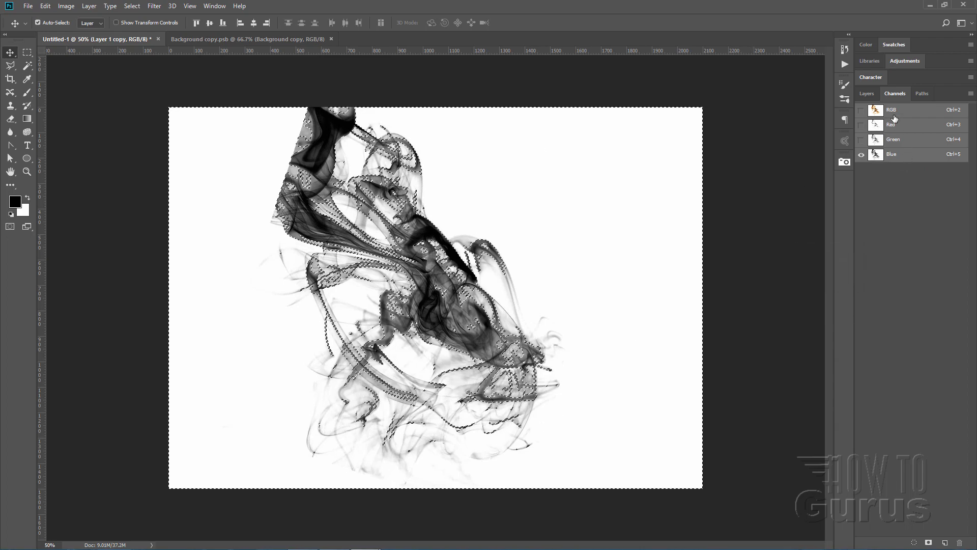
click(866, 95)
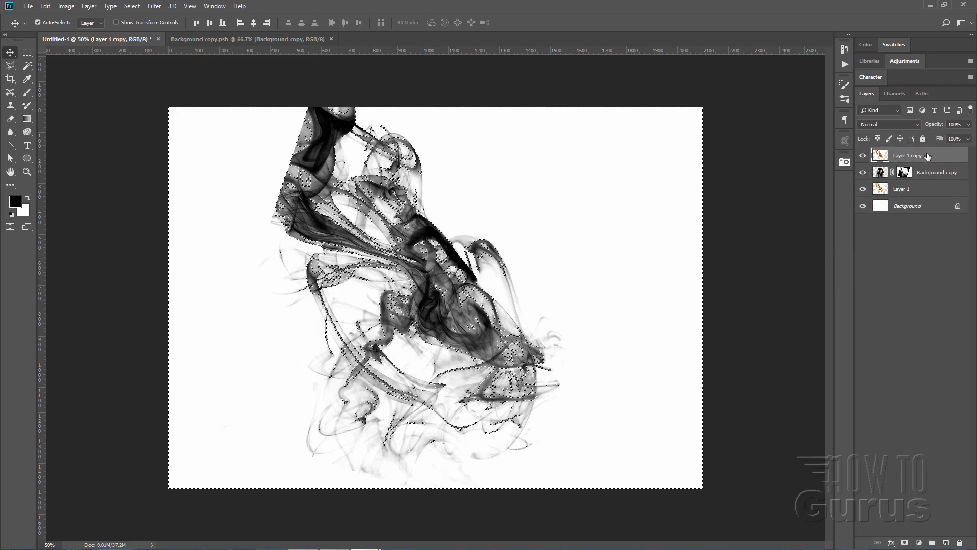
click(904, 543)
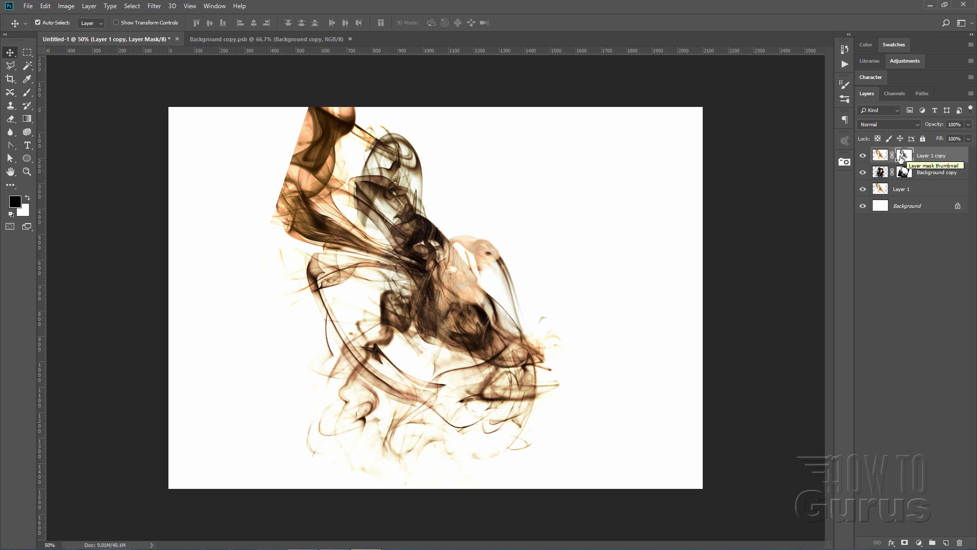
Paint black on the Layer 1 copy mask over the face, hat and hair to reveal the portrait through the smoke.
click(31, 93)
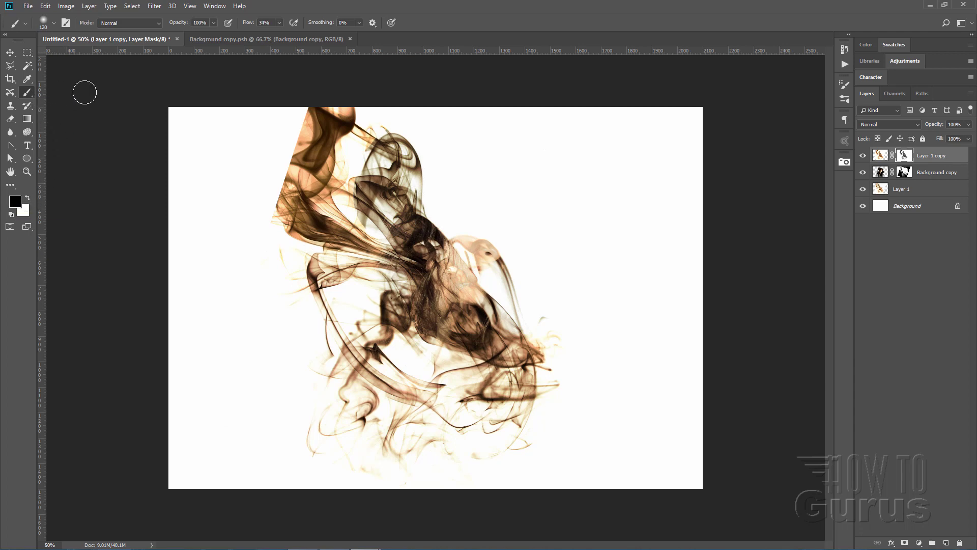
mouse_move(465, 219)
mouse_down()
mouse_move(496, 261)
mouse_move(474, 210)
mouse_move(454, 208)
mouse_move(478, 211)
mouse_up()
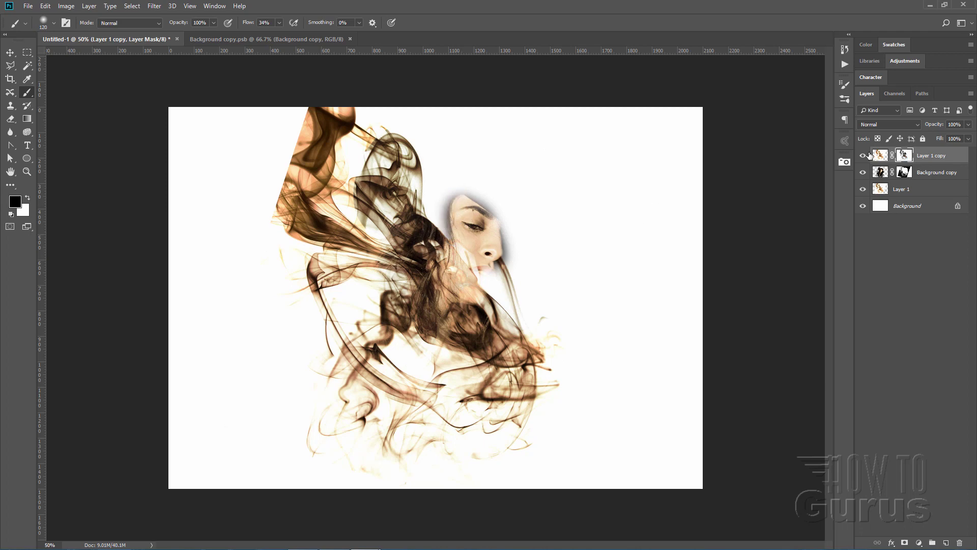
mouse_move(491, 199)
mouse_down()
mouse_move(449, 221)
mouse_move(442, 192)
mouse_move(457, 266)
mouse_move(458, 219)
mouse_move(491, 193)
mouse_move(484, 174)
mouse_move(466, 171)
mouse_move(522, 182)
mouse_move(485, 164)
mouse_move(512, 188)
mouse_move(496, 223)
mouse_move(535, 227)
mouse_move(524, 257)
mouse_move(560, 298)
mouse_move(426, 166)
mouse_move(384, 142)
mouse_move(421, 188)
mouse_move(401, 155)
mouse_move(414, 146)
mouse_move(435, 168)
mouse_move(388, 165)
mouse_move(388, 176)
mouse_move(361, 190)
mouse_move(343, 152)
mouse_move(365, 224)
mouse_move(379, 195)
mouse_move(387, 223)
mouse_move(438, 267)
mouse_move(390, 232)
mouse_move(387, 239)
mouse_move(363, 186)
mouse_up()
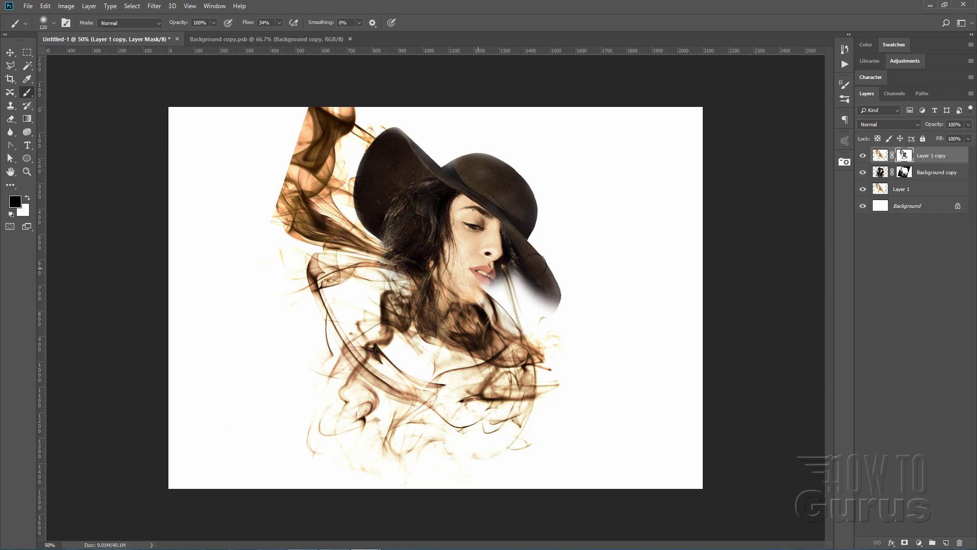
mouse_move(539, 261)
mouse_down()
mouse_move(522, 275)
mouse_move(537, 285)
mouse_move(522, 307)
mouse_move(485, 269)
mouse_move(493, 301)
mouse_move(478, 295)
mouse_move(531, 305)
mouse_up()
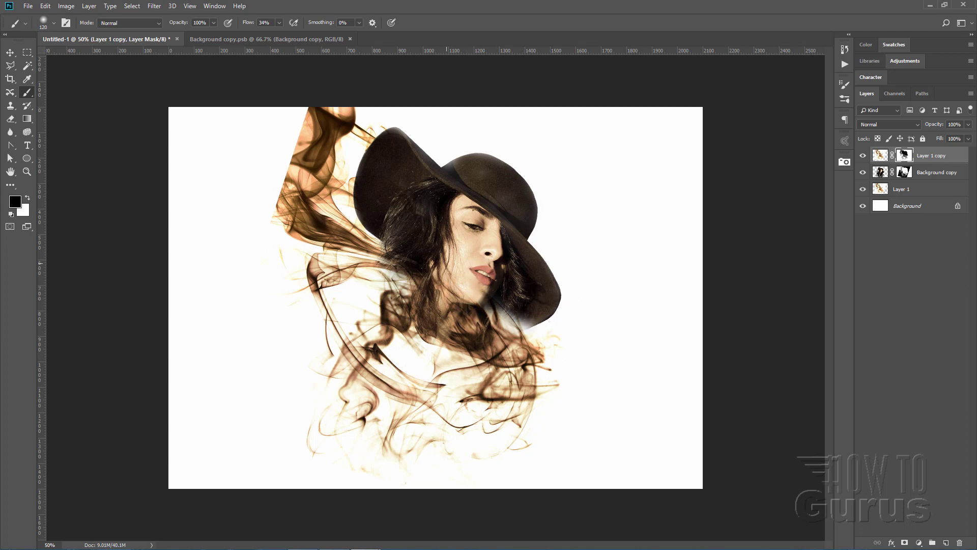
drag(390, 257, 402, 321)
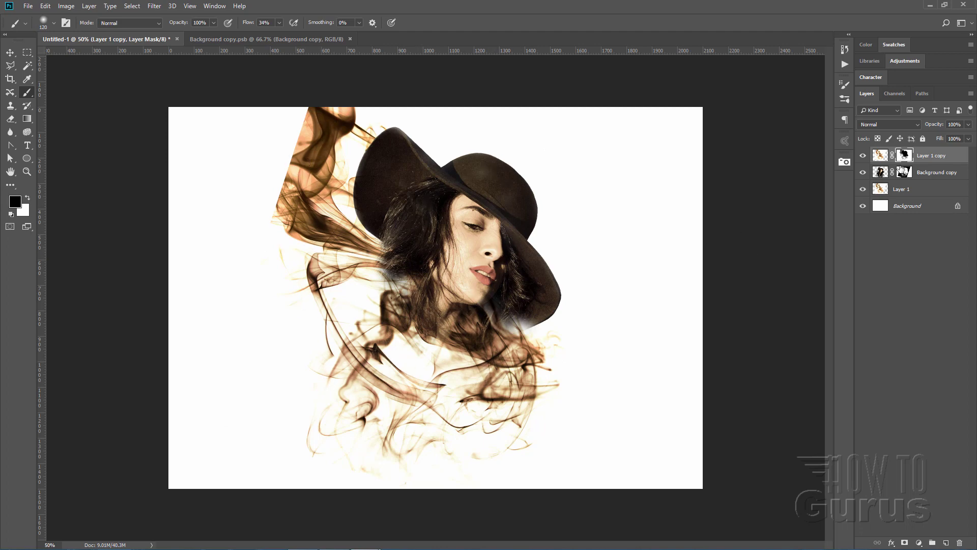
With Layer 1 temporarily hidden, mask out Layer 1 copy's smoke at the image's upper left beside the hat.
click(862, 190)
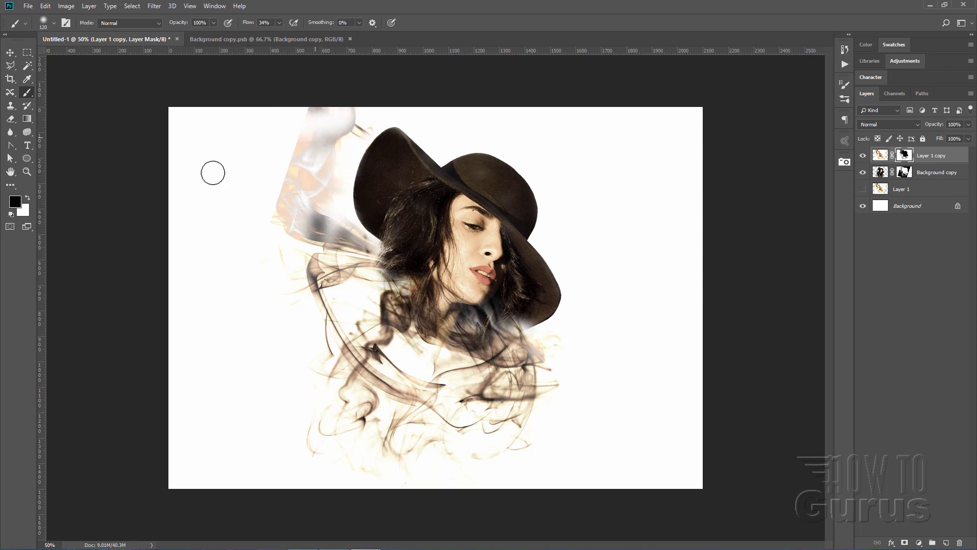
mouse_move(277, 127)
mouse_down()
mouse_move(315, 130)
mouse_move(367, 110)
mouse_move(394, 118)
mouse_move(383, 131)
mouse_move(330, 139)
mouse_move(339, 130)
mouse_move(357, 127)
mouse_move(327, 196)
mouse_move(313, 163)
mouse_move(318, 154)
mouse_move(350, 162)
mouse_move(333, 173)
mouse_move(357, 182)
mouse_move(283, 191)
mouse_move(267, 228)
mouse_move(304, 236)
mouse_move(302, 205)
mouse_move(350, 211)
mouse_up()
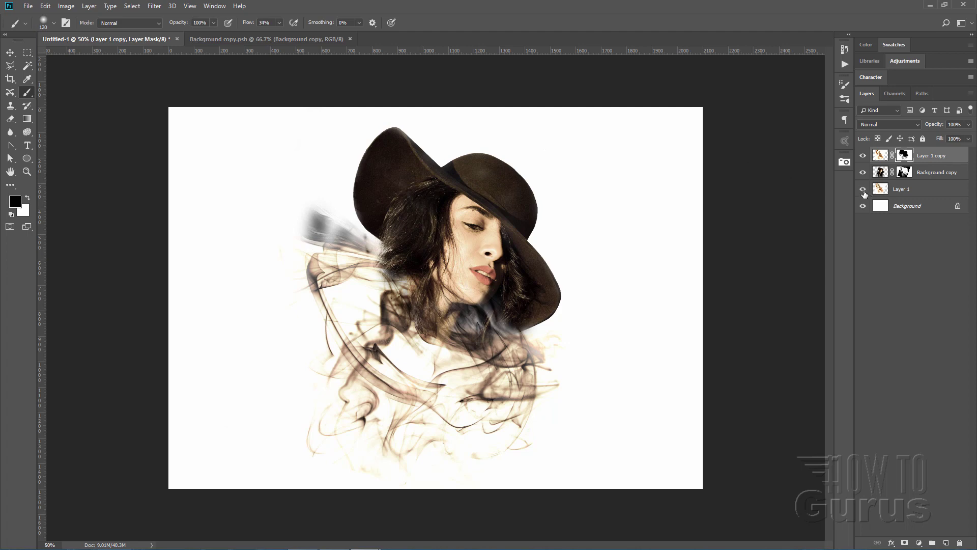
click(863, 190)
Rotate the Layer 1 smoke about 133.23° and reposition it behind the portrait, at about X 1094 px, Y 850 px.
click(892, 193)
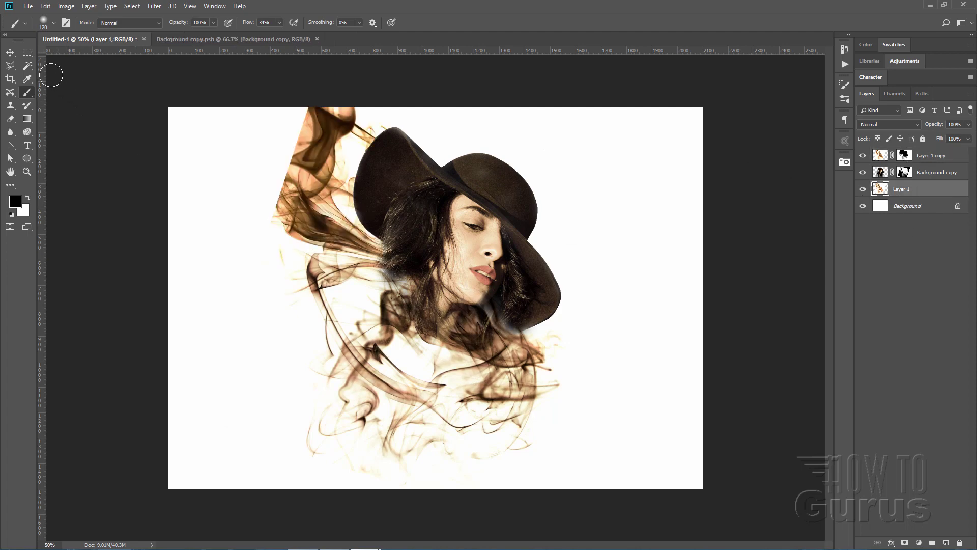
key(v)
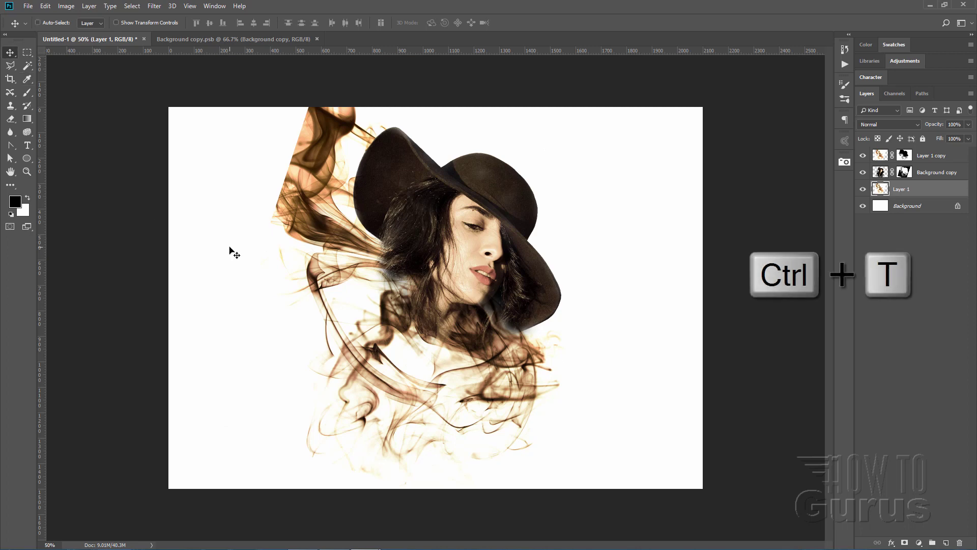
key(ctrl+t)
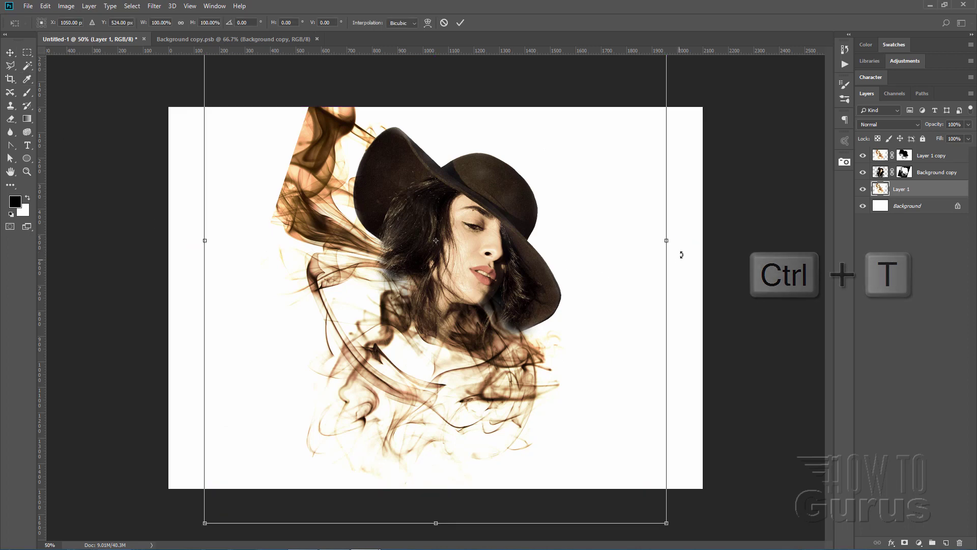
drag(687, 236, 285, 403)
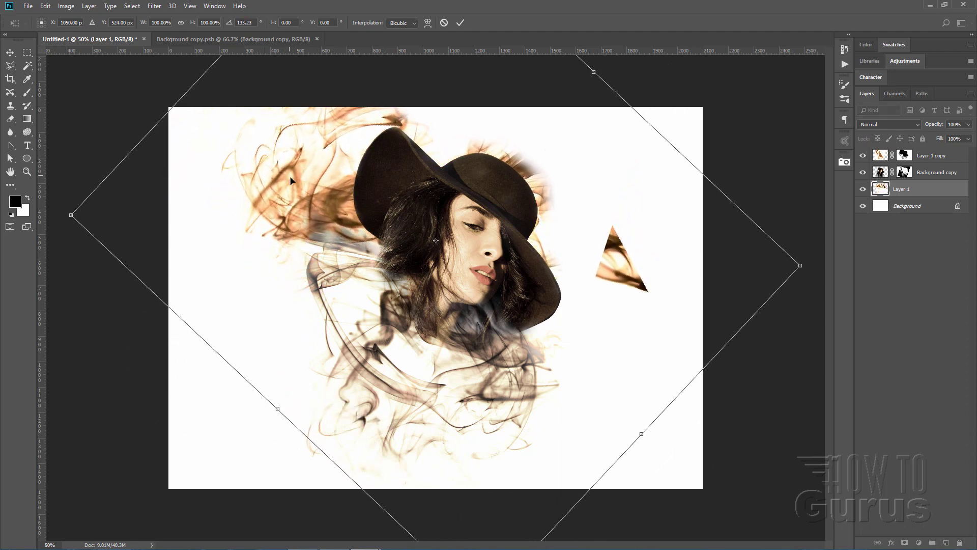
drag(290, 179, 345, 279)
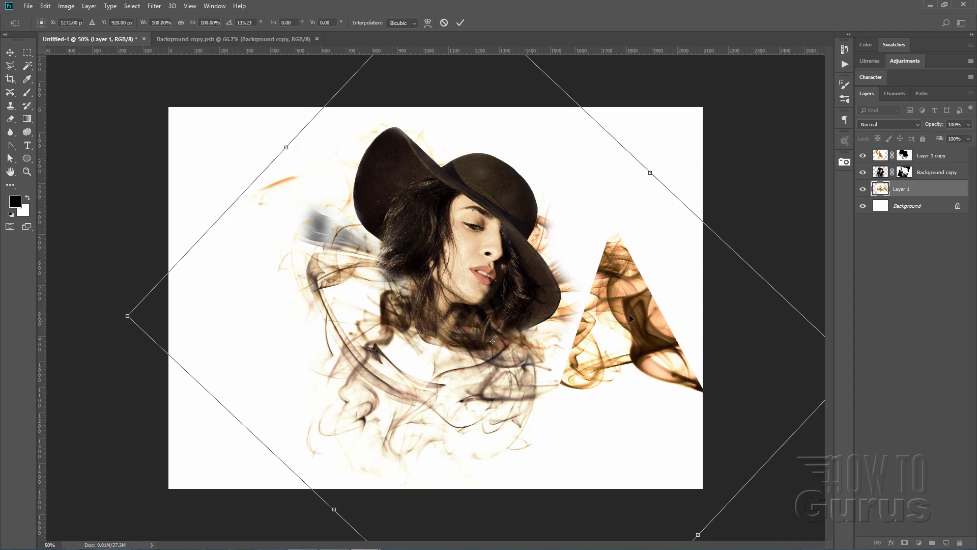
drag(627, 309, 583, 299)
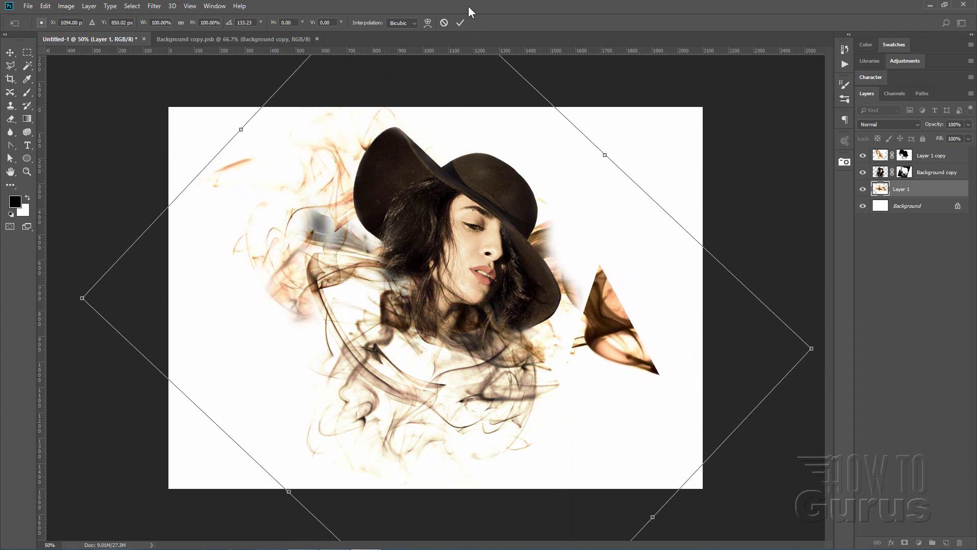
click(461, 22)
Compare the image with Layer 1 copy hidden and shown, and paint black on its mask right of the hat to reveal the smoke beneath.
key(b)
click(905, 172)
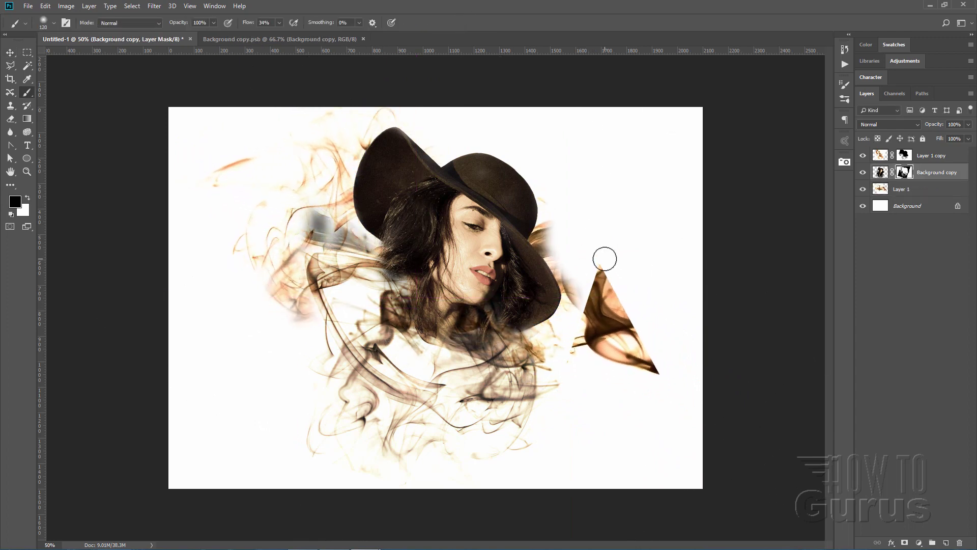
click(864, 157)
click(863, 158)
click(863, 157)
click(864, 158)
click(863, 157)
click(863, 157)
click(905, 156)
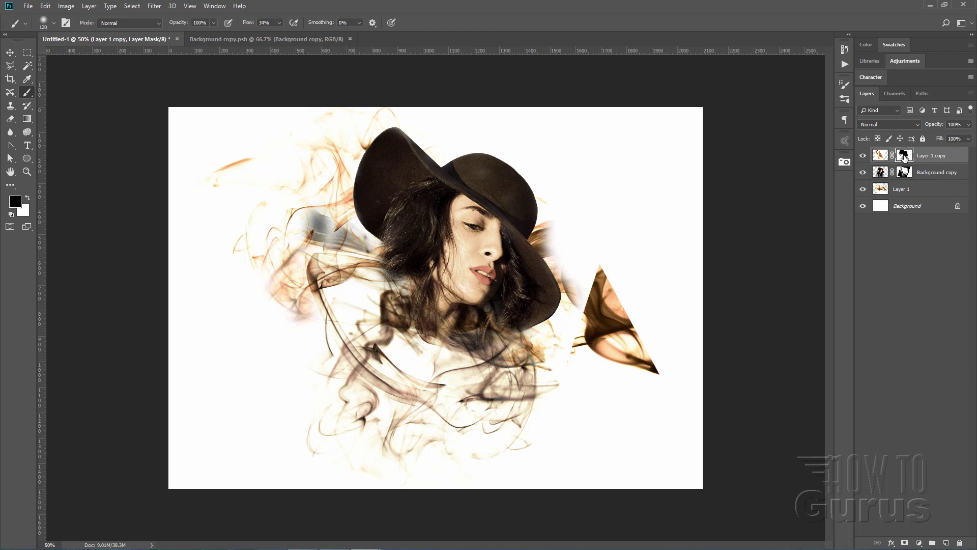
mouse_move(585, 226)
mouse_down()
mouse_move(562, 227)
mouse_move(552, 262)
mouse_move(579, 293)
mouse_move(591, 249)
mouse_move(568, 342)
mouse_up()
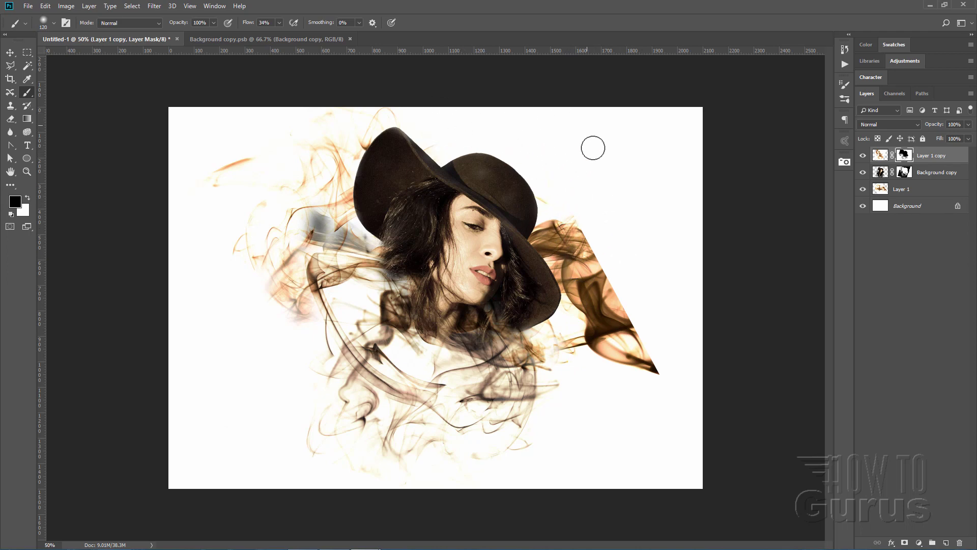
Check Layer 1 copy hidden and shown again, and paint black on its mask left of the hair to reveal the orange smoke.
click(862, 157)
click(862, 157)
click(863, 157)
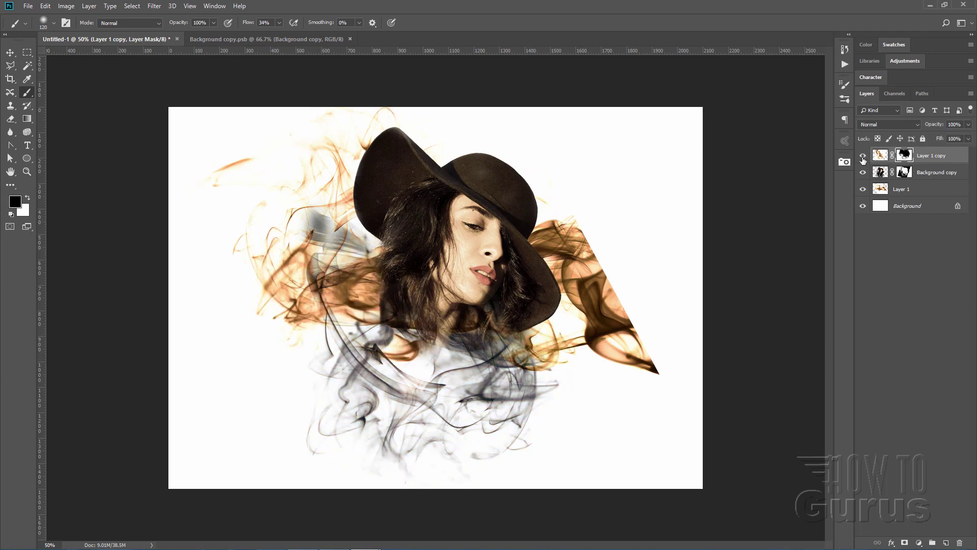
click(862, 157)
click(862, 157)
click(862, 157)
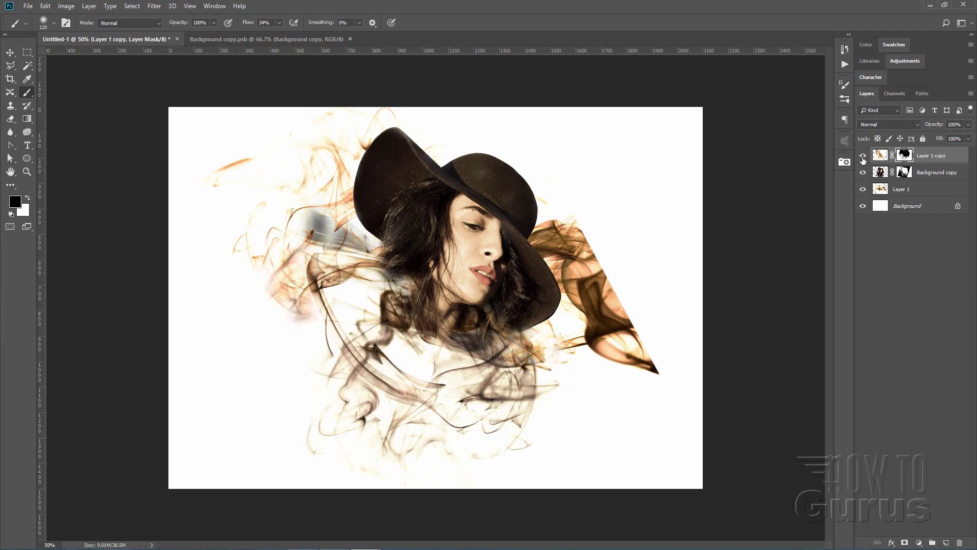
click(862, 157)
click(862, 157)
mouse_move(261, 296)
mouse_down()
mouse_move(297, 228)
mouse_move(307, 320)
mouse_move(351, 318)
mouse_move(356, 334)
mouse_move(333, 354)
mouse_move(360, 302)
mouse_move(302, 251)
mouse_move(299, 225)
mouse_move(294, 256)
mouse_move(376, 284)
mouse_move(350, 298)
mouse_move(374, 294)
mouse_up()
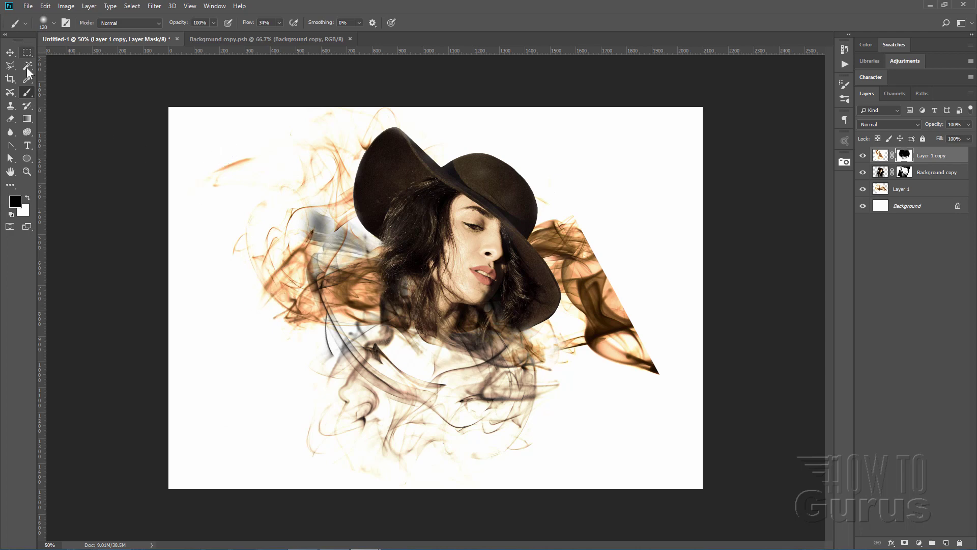
Move the Layer 1 smoke slightly down and to the right behind the portrait.
click(9, 53)
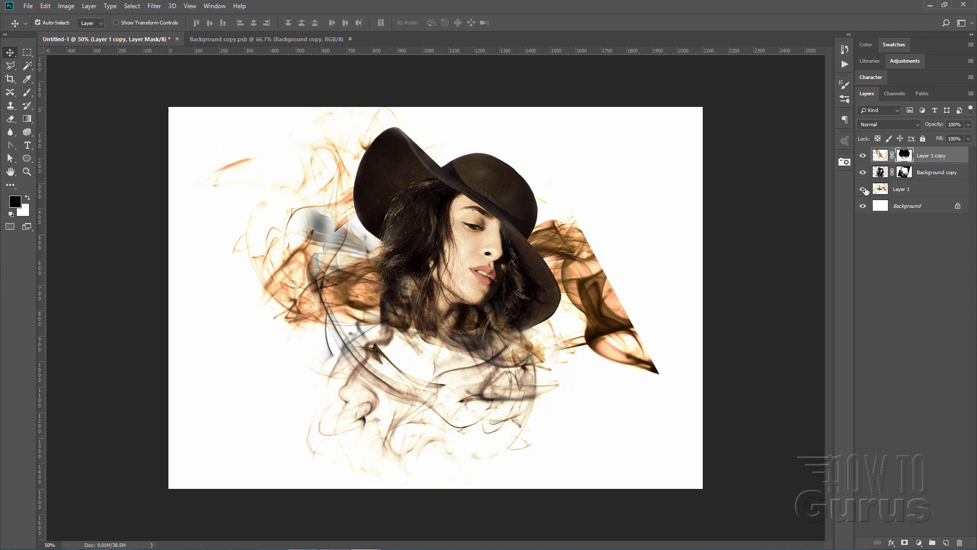
click(903, 189)
drag(604, 312, 637, 341)
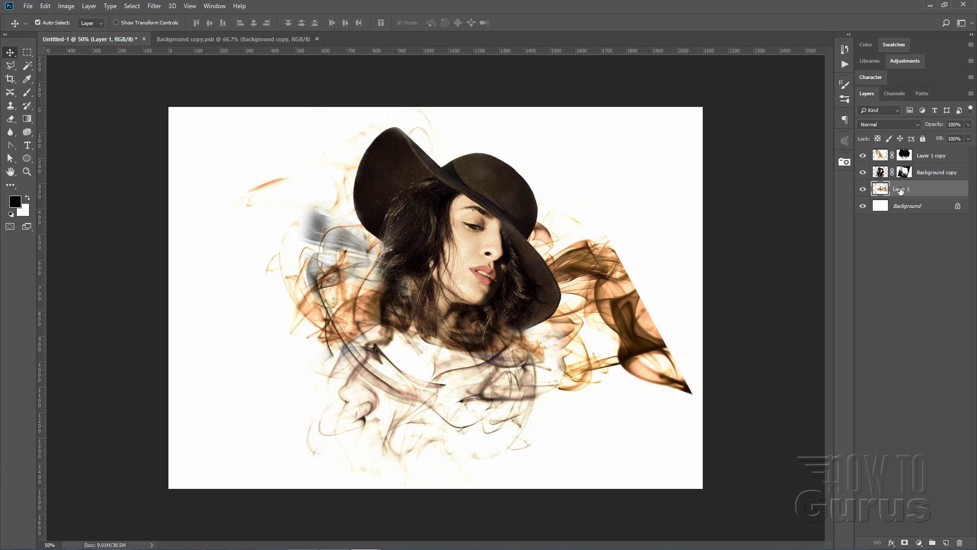
Add a layer mask to Layer 1 and paint out the dark, straight-edged smoke right of the hat in black.
click(905, 542)
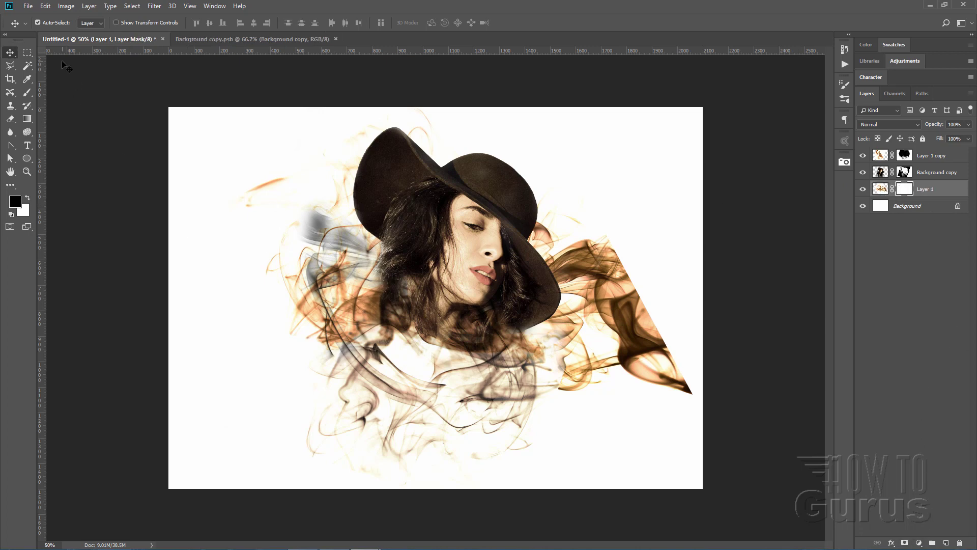
click(26, 91)
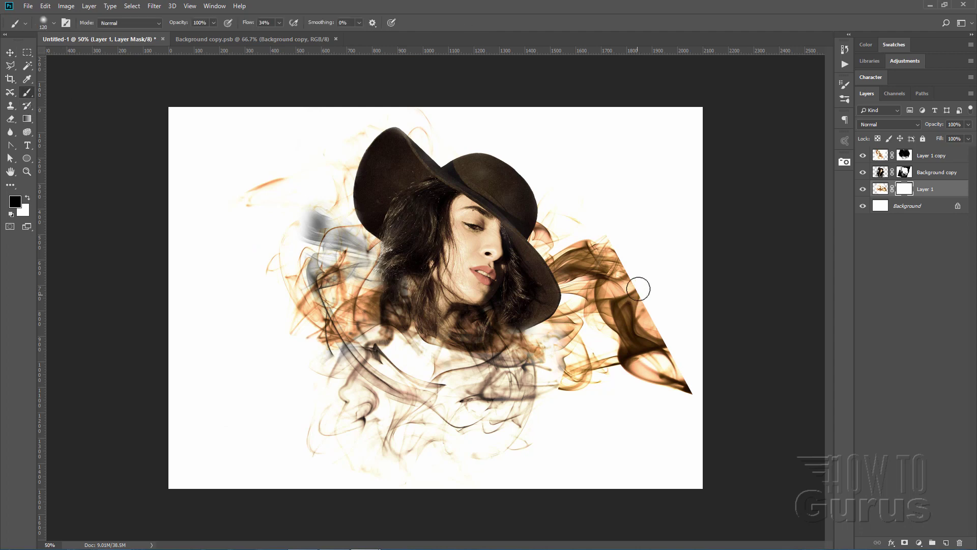
mouse_move(636, 290)
mouse_down()
mouse_move(634, 330)
mouse_move(652, 294)
mouse_move(655, 320)
mouse_move(627, 370)
mouse_move(648, 377)
mouse_move(642, 397)
mouse_move(645, 382)
mouse_move(675, 384)
mouse_move(658, 360)
mouse_move(675, 386)
mouse_move(669, 397)
mouse_move(625, 377)
mouse_move(631, 303)
mouse_move(593, 308)
mouse_move(587, 289)
mouse_move(590, 304)
mouse_move(592, 294)
mouse_move(620, 306)
mouse_move(621, 319)
mouse_move(589, 275)
mouse_up()
mouse_move(571, 290)
mouse_down()
mouse_move(611, 289)
mouse_move(567, 266)
mouse_move(575, 254)
mouse_move(549, 269)
mouse_move(607, 236)
mouse_move(586, 259)
mouse_move(594, 290)
mouse_move(641, 312)
mouse_up()
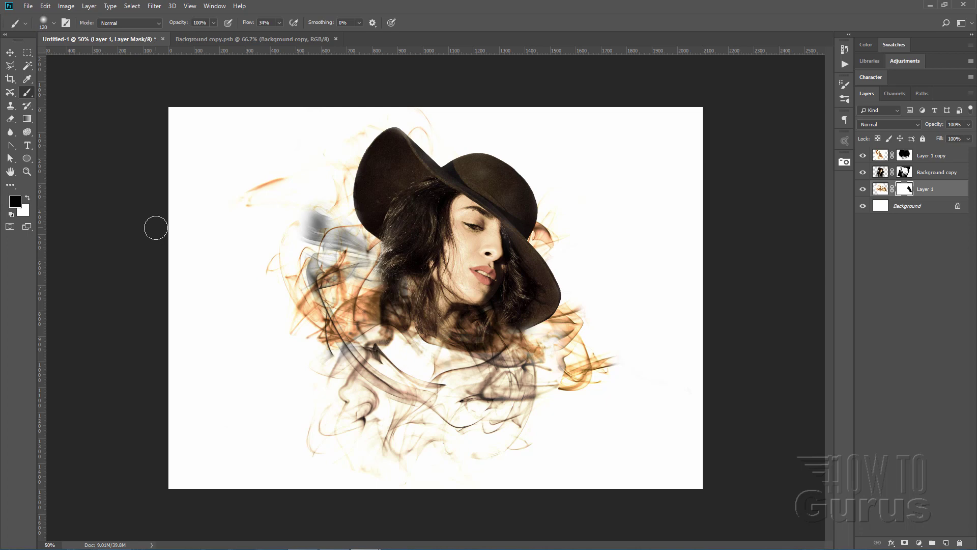
On the Background copy mask, paint out the grey remnants left of the hat in black and restore the hair's left edge in white.
key(v)
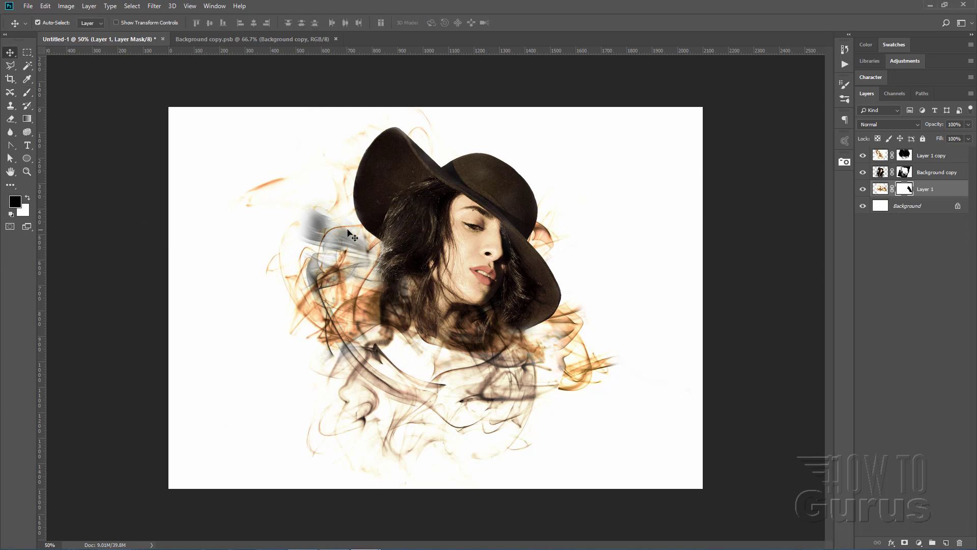
click(863, 174)
click(864, 173)
click(863, 173)
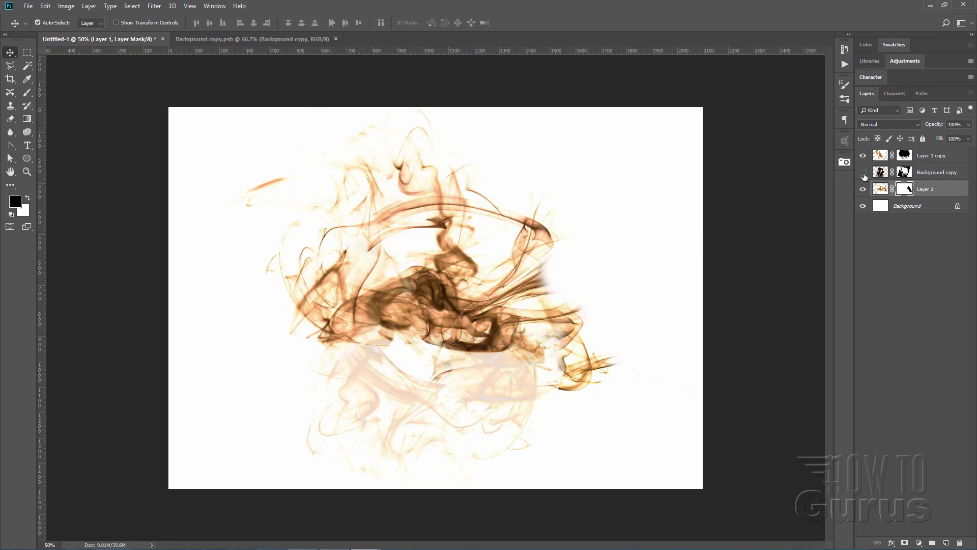
click(864, 174)
click(903, 173)
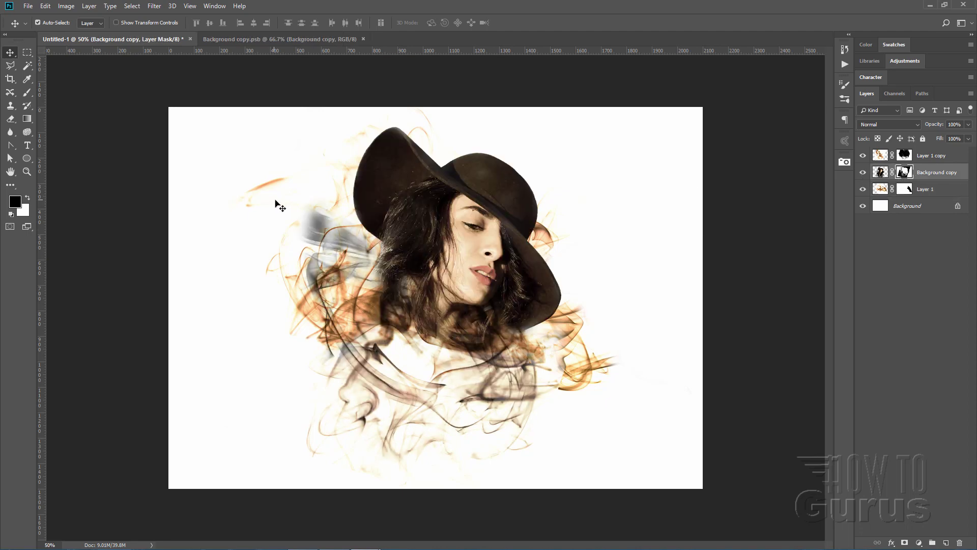
click(27, 93)
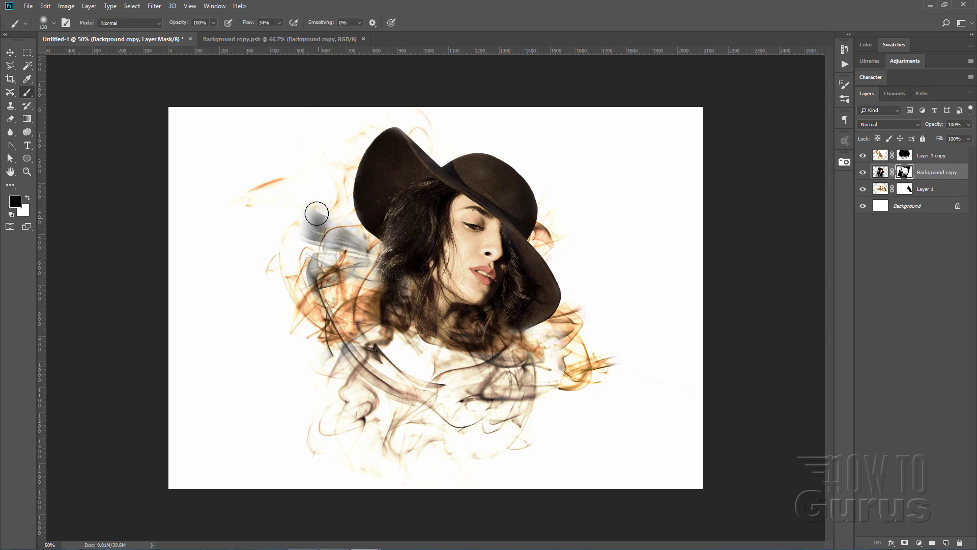
mouse_move(321, 212)
mouse_down()
mouse_move(309, 257)
mouse_move(324, 220)
mouse_move(367, 259)
mouse_move(312, 297)
mouse_move(354, 297)
mouse_move(367, 280)
mouse_move(334, 300)
mouse_move(322, 277)
mouse_move(370, 280)
mouse_move(335, 296)
mouse_move(314, 288)
mouse_move(294, 257)
mouse_move(314, 249)
mouse_move(307, 189)
mouse_up()
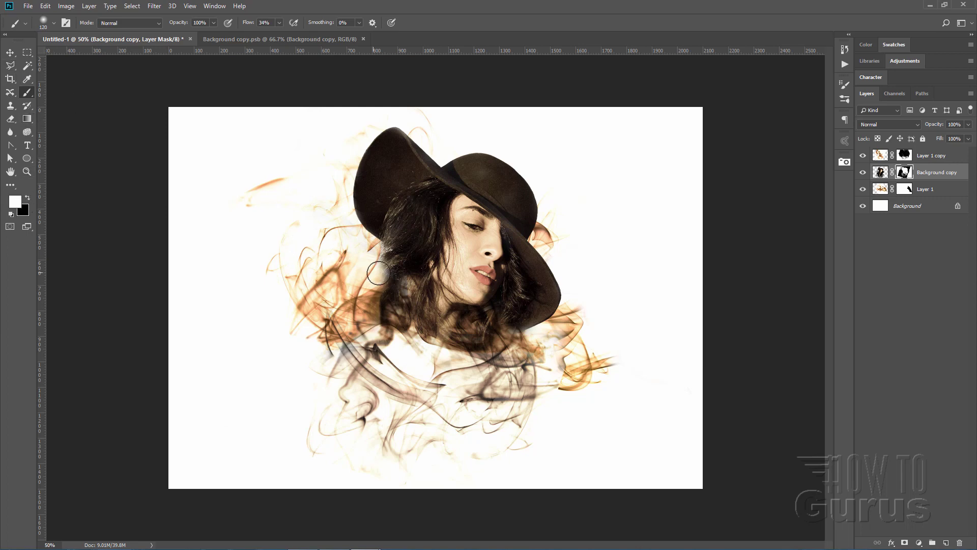
mouse_move(387, 257)
mouse_down()
mouse_move(386, 297)
mouse_move(408, 250)
mouse_move(389, 251)
mouse_move(391, 262)
mouse_move(416, 250)
mouse_move(411, 229)
mouse_up()
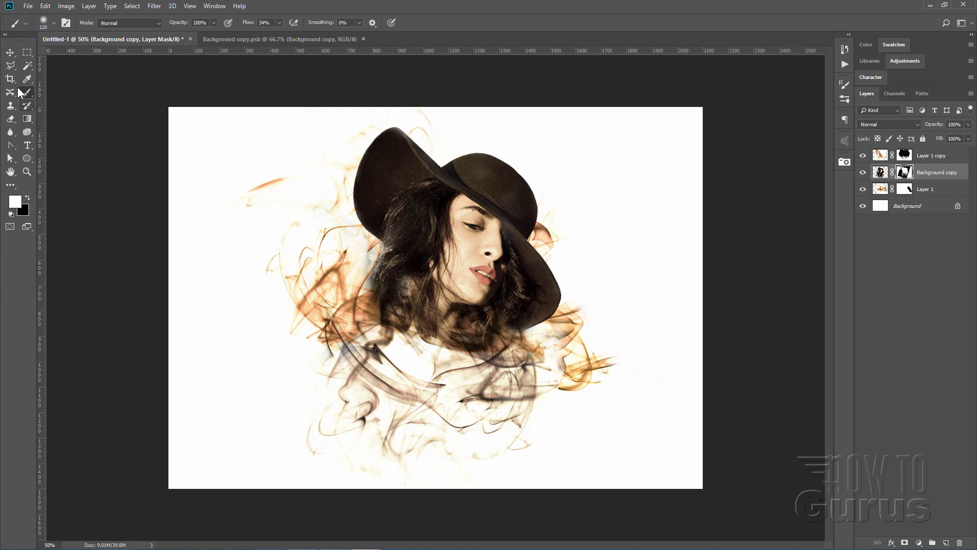
Move the Layer 1 smoke up and left, rotate it 15.30°, and reposition it at about X 1132 px, Y 883.5 px.
click(10, 53)
click(882, 191)
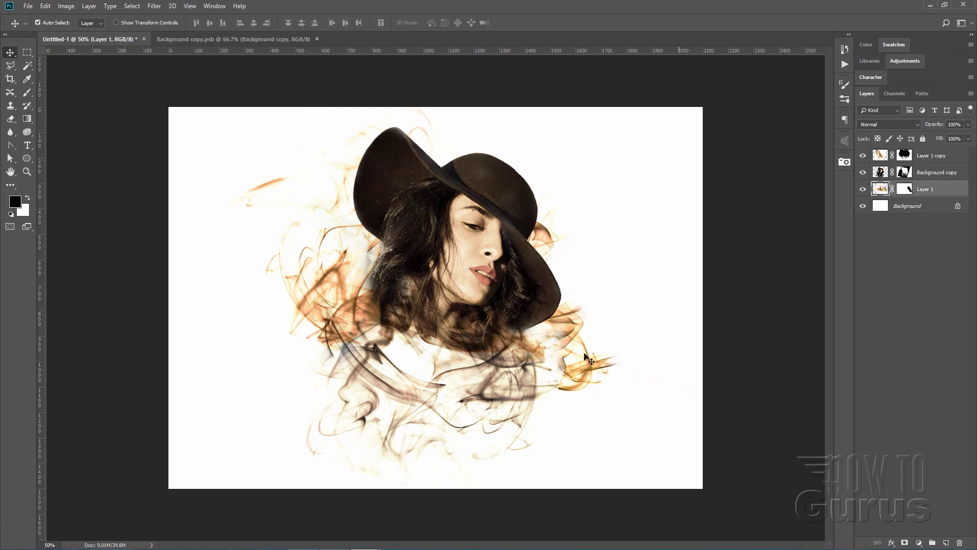
drag(585, 379, 573, 363)
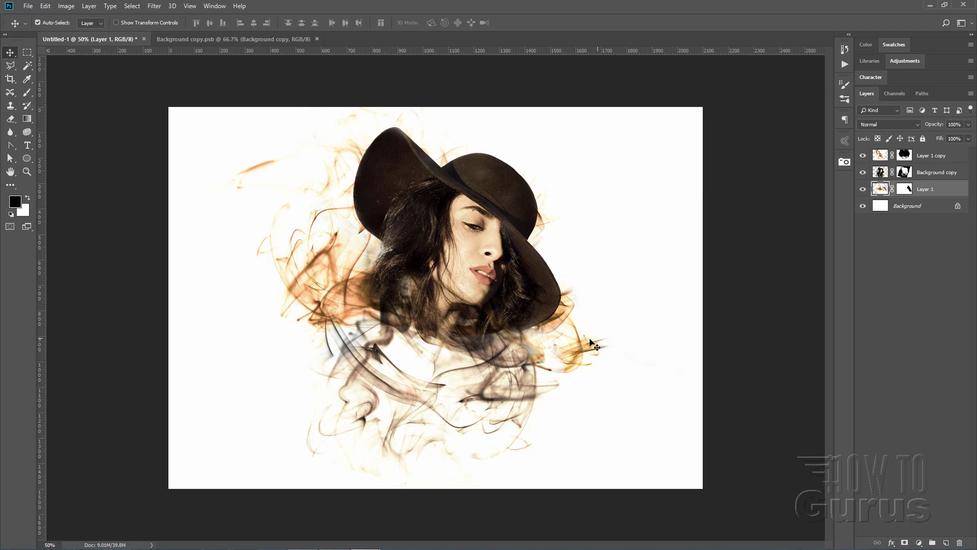
key(ctrl+t)
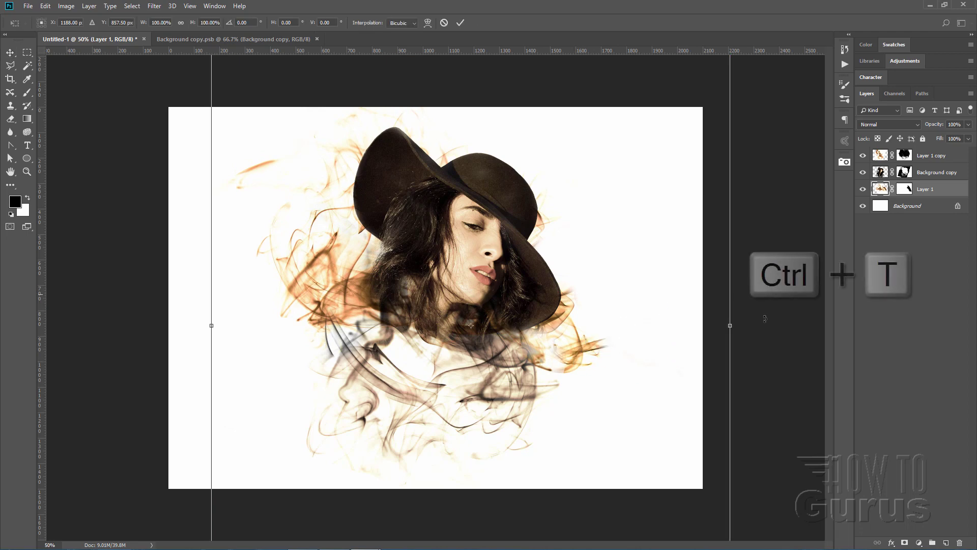
drag(752, 326, 628, 363)
drag(577, 337, 563, 344)
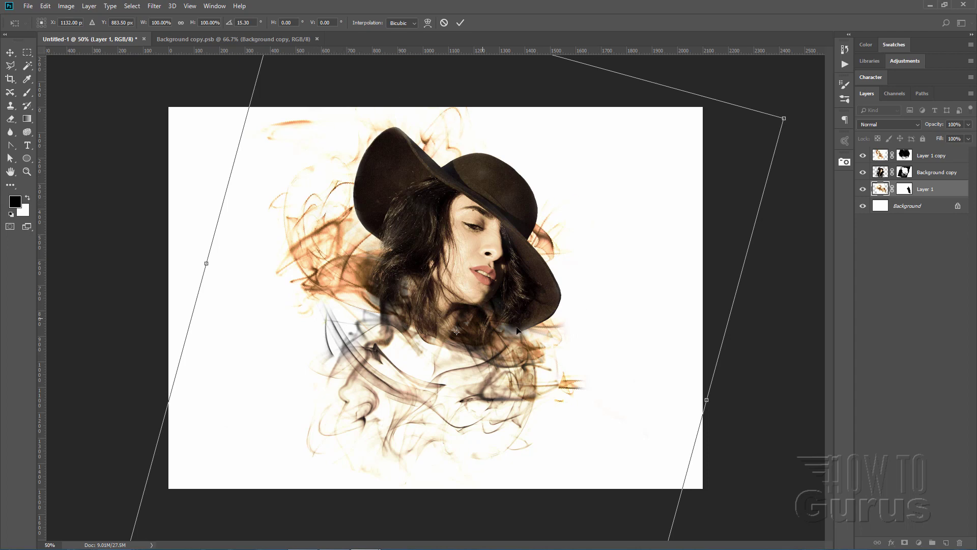
click(461, 22)
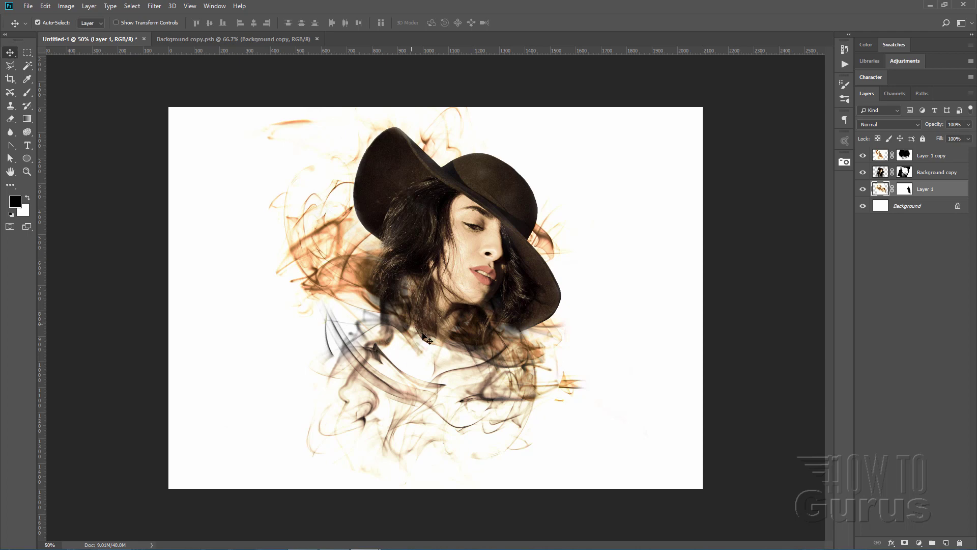
Toggle the visibility of Layer 1 copy and Background copy to examine what each contributes to the neck and smoke area.
click(863, 157)
click(864, 156)
click(863, 157)
click(864, 157)
click(864, 173)
click(864, 173)
click(864, 173)
click(863, 173)
click(863, 173)
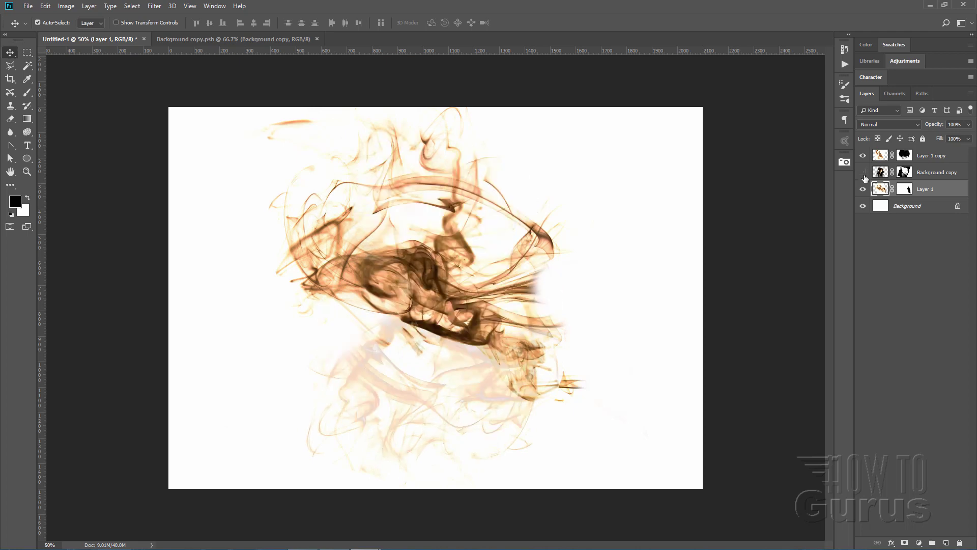
click(864, 173)
click(863, 173)
click(864, 173)
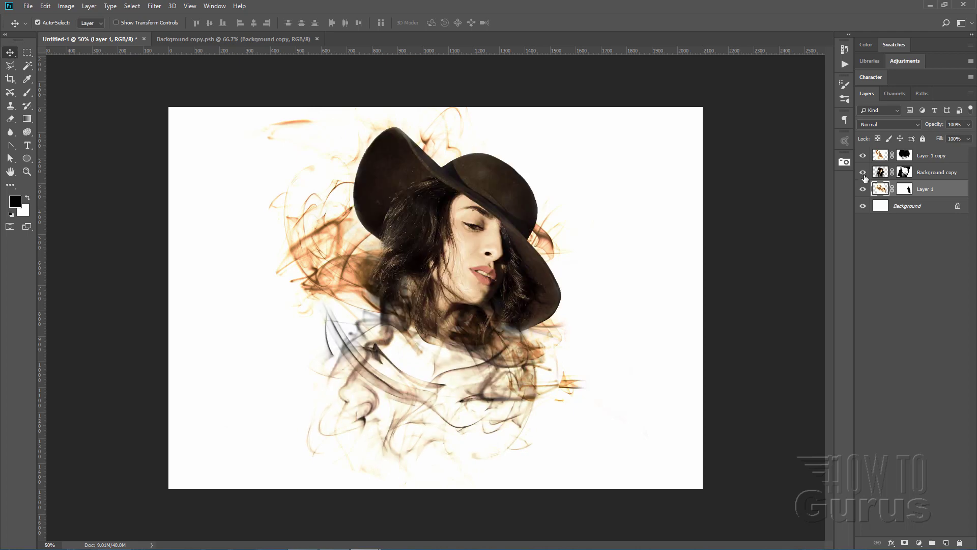
Paint out the dark remnants below the neck in black on the Background copy mask with the Brush tool.
click(903, 173)
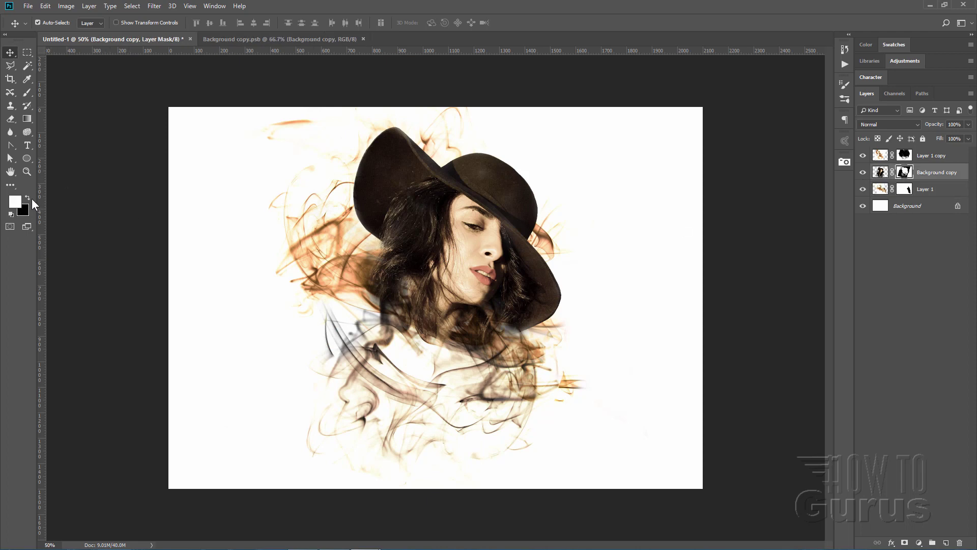
click(26, 93)
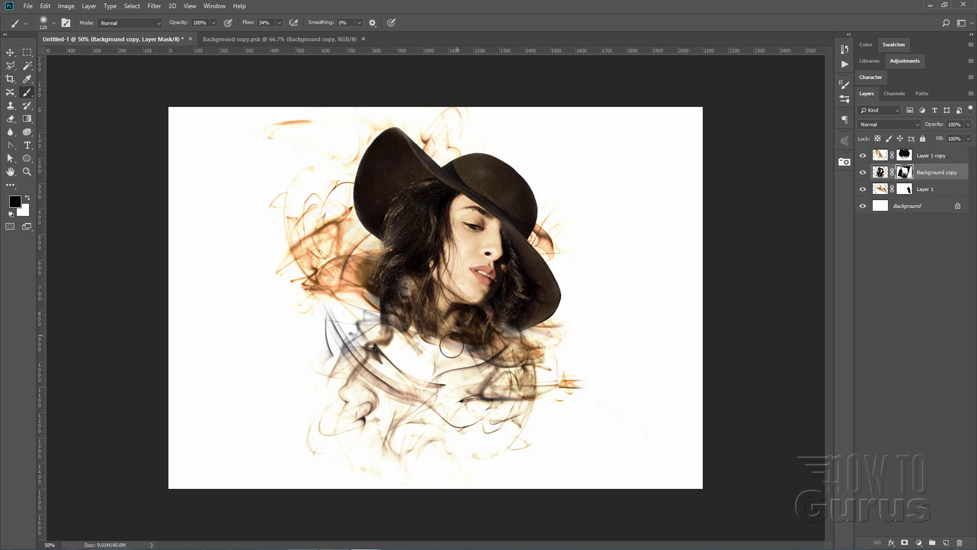
mouse_move(471, 342)
mouse_down()
mouse_move(476, 362)
mouse_move(460, 357)
mouse_move(484, 379)
mouse_move(462, 357)
mouse_move(432, 359)
mouse_move(452, 378)
mouse_move(456, 362)
mouse_move(483, 368)
mouse_move(439, 352)
mouse_move(490, 375)
mouse_up()
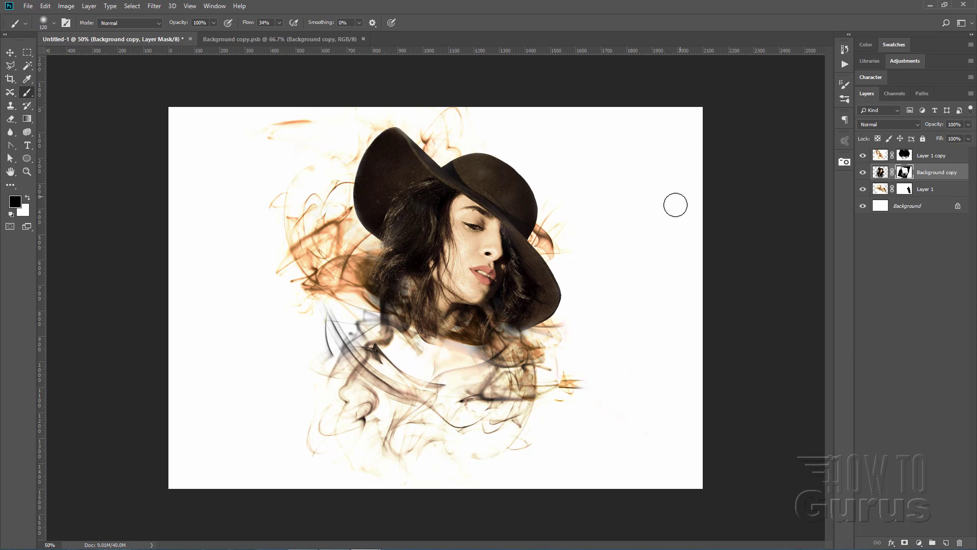
Check Layer 1 copy's contribution by hiding and showing it, and paint white on its mask to reveal smoke over the hair ends and neck.
click(862, 156)
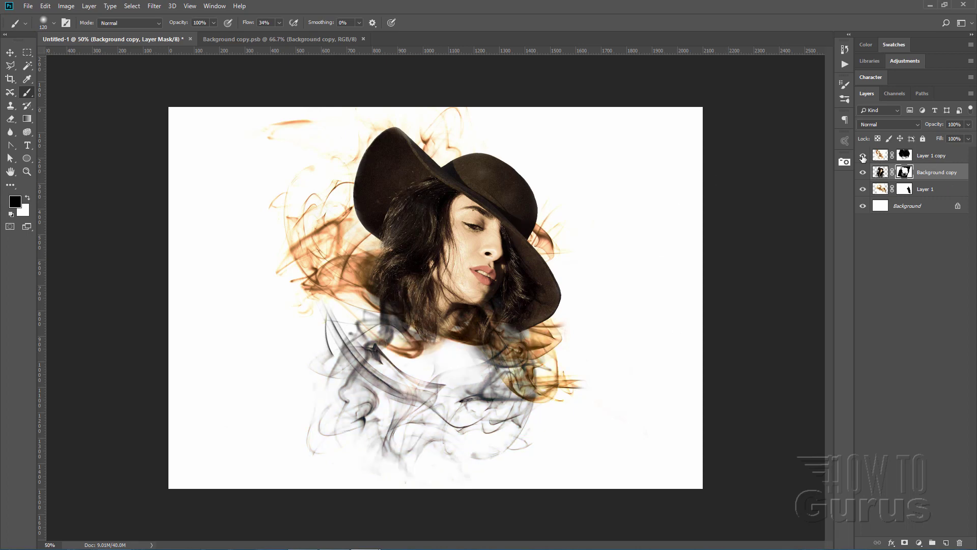
click(862, 156)
click(862, 156)
click(862, 155)
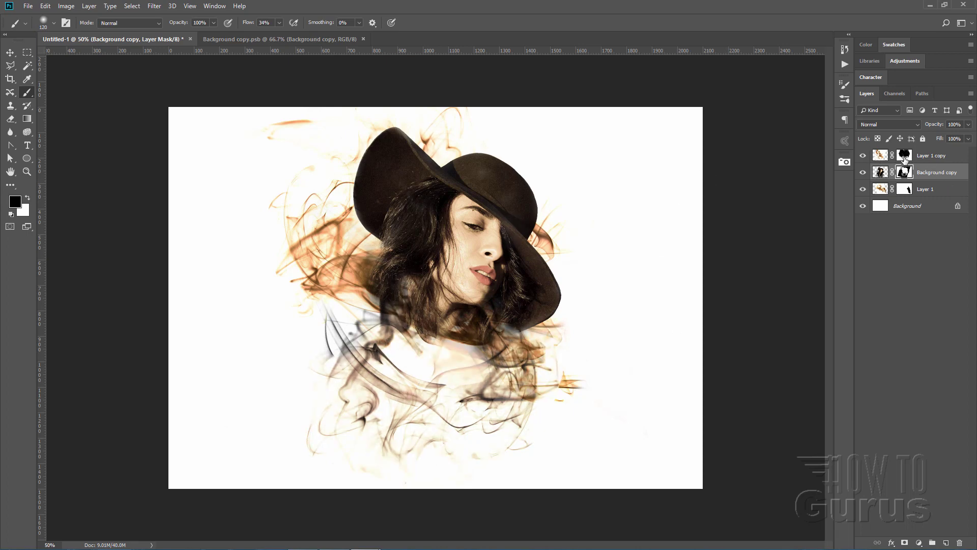
click(903, 155)
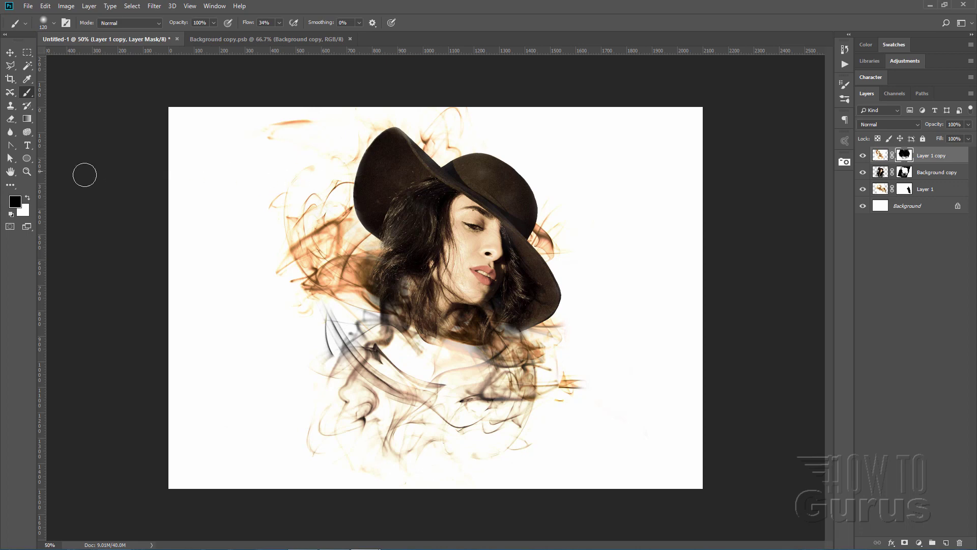
click(29, 198)
mouse_move(468, 313)
mouse_down()
mouse_move(462, 341)
mouse_move(474, 350)
mouse_move(444, 371)
mouse_move(467, 337)
mouse_move(491, 351)
mouse_move(467, 387)
mouse_move(488, 372)
mouse_move(496, 345)
mouse_move(468, 365)
mouse_move(469, 344)
mouse_move(444, 370)
mouse_move(427, 364)
mouse_move(454, 347)
mouse_move(434, 378)
mouse_move(470, 397)
mouse_move(504, 377)
mouse_move(444, 402)
mouse_move(499, 336)
mouse_up()
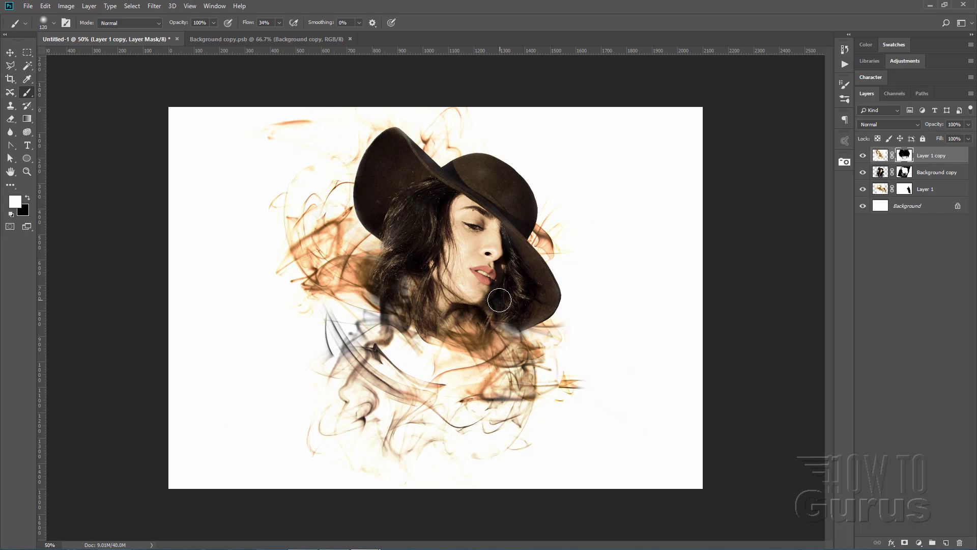
click(12, 53)
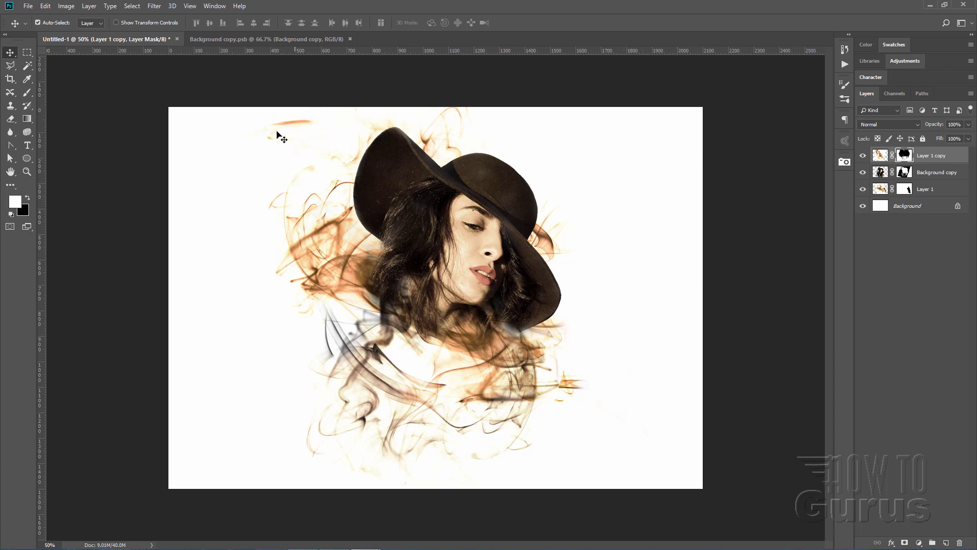
Paint out the stray orange smoke streak above and left of the hat in black on the Layer 1 mask.
click(863, 190)
click(863, 190)
click(903, 192)
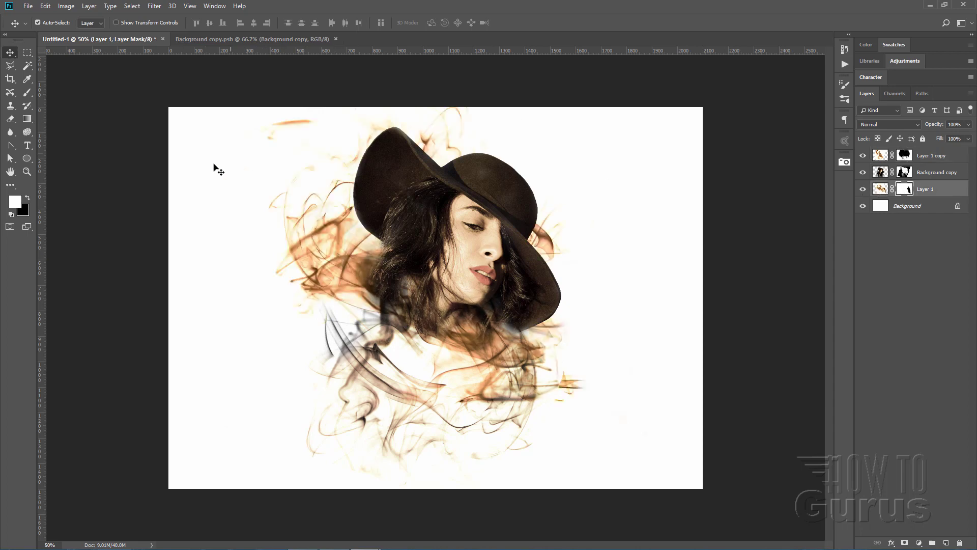
click(28, 197)
click(26, 91)
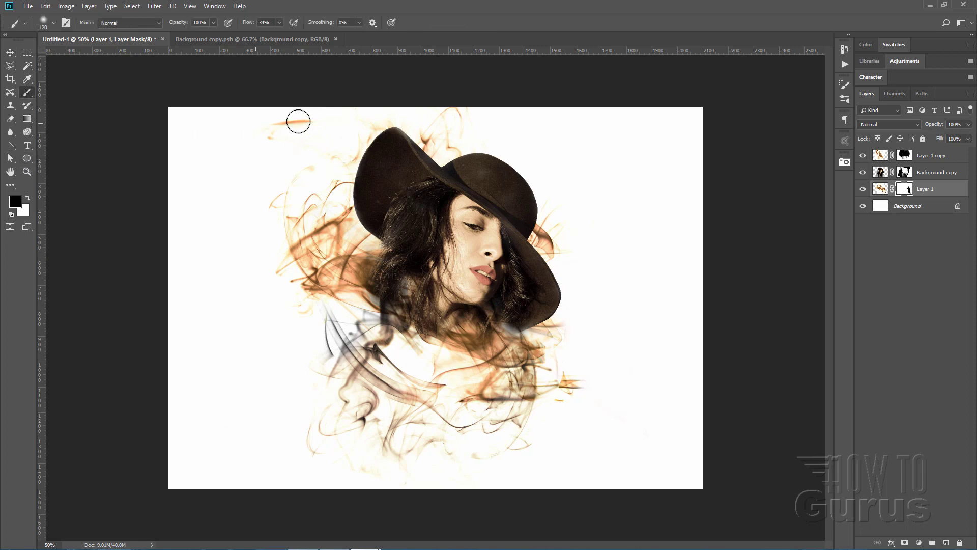
mouse_move(299, 120)
mouse_down()
mouse_move(312, 113)
mouse_move(262, 144)
mouse_up()
click(10, 53)
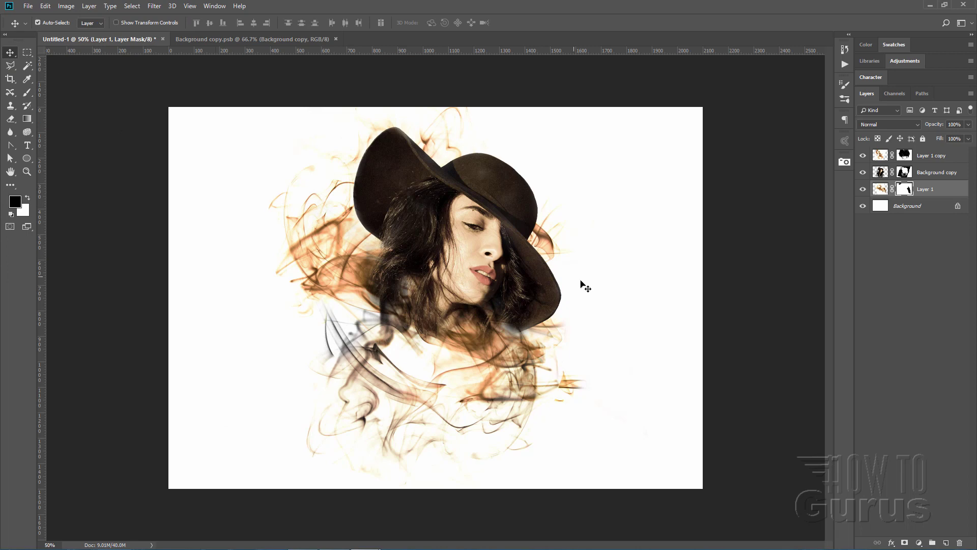